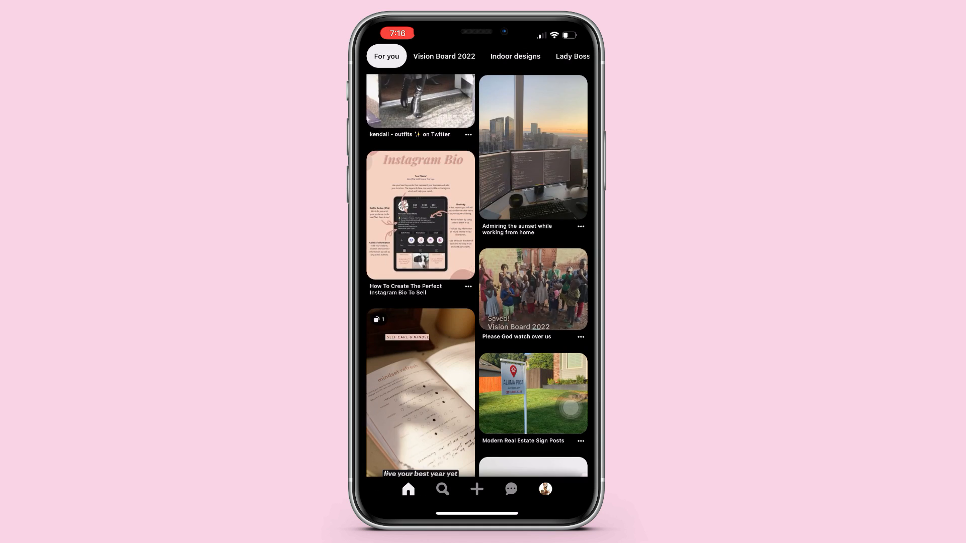
# Step: Browse the Pinterest home feed for inspiring images and save pins to the Vision Board 2022 board
pyautogui.moveTo(416, 258); pyautogui.dragTo(427, 214)
pyautogui.scroll(-3, 476, 282)
pyautogui.scroll(5, 477, 282)
pyautogui.click(433, 433)
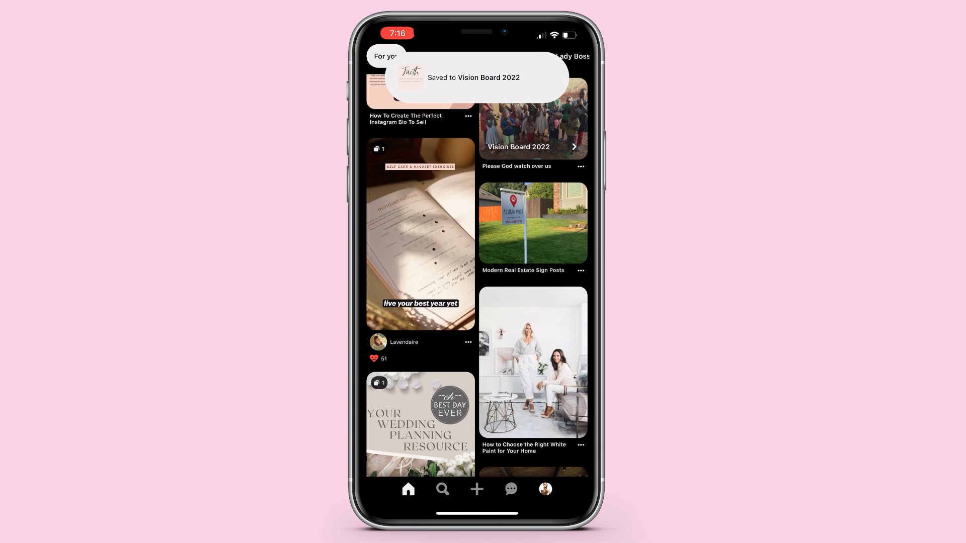
pyautogui.scroll(-3, 476, 277)
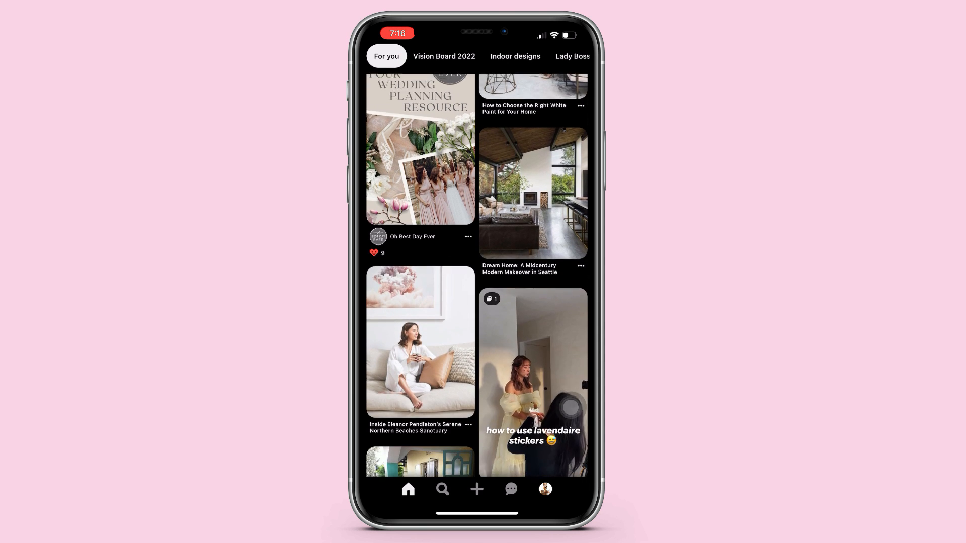
pyautogui.scroll(-5, 477, 277)
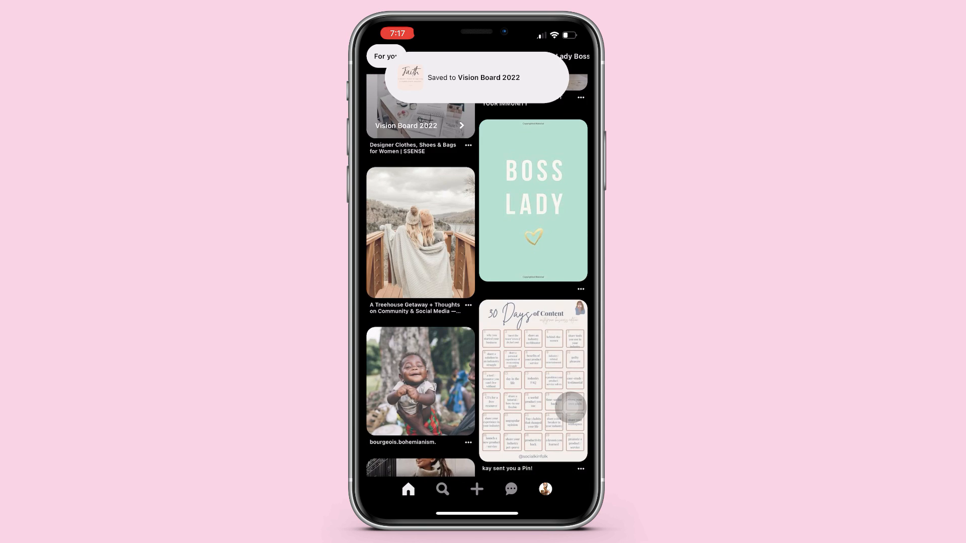
pyautogui.scroll(-3, 476, 276)
pyautogui.moveTo(443, 292); pyautogui.dragTo(382, 226)
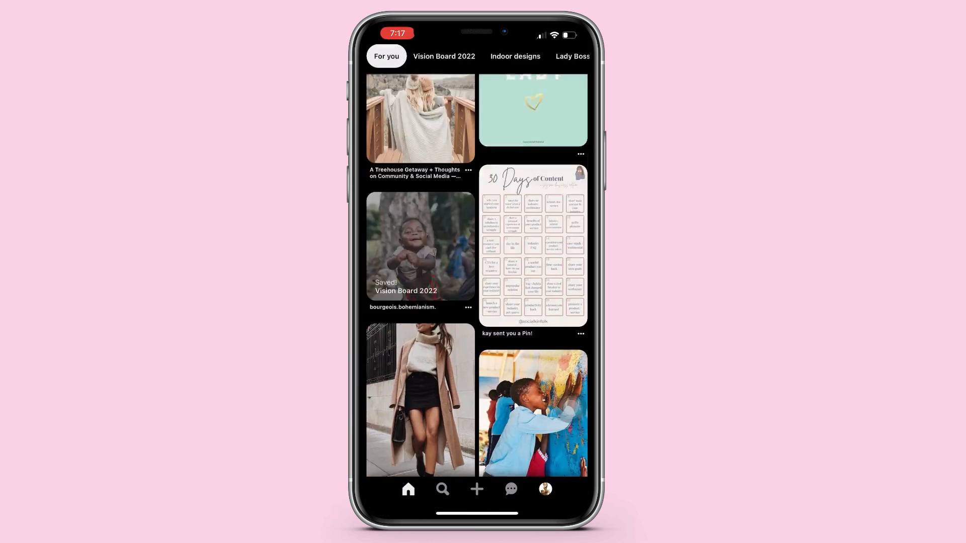
pyautogui.scroll(-3, 476, 276)
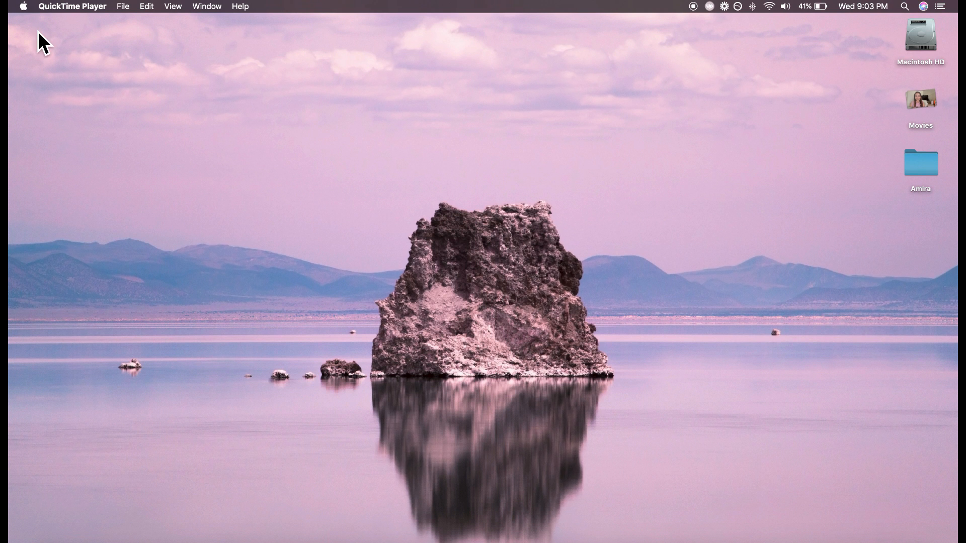
# Step: Look up the built-in display's resolution in the Mac's system information
pyautogui.click(23, 6)
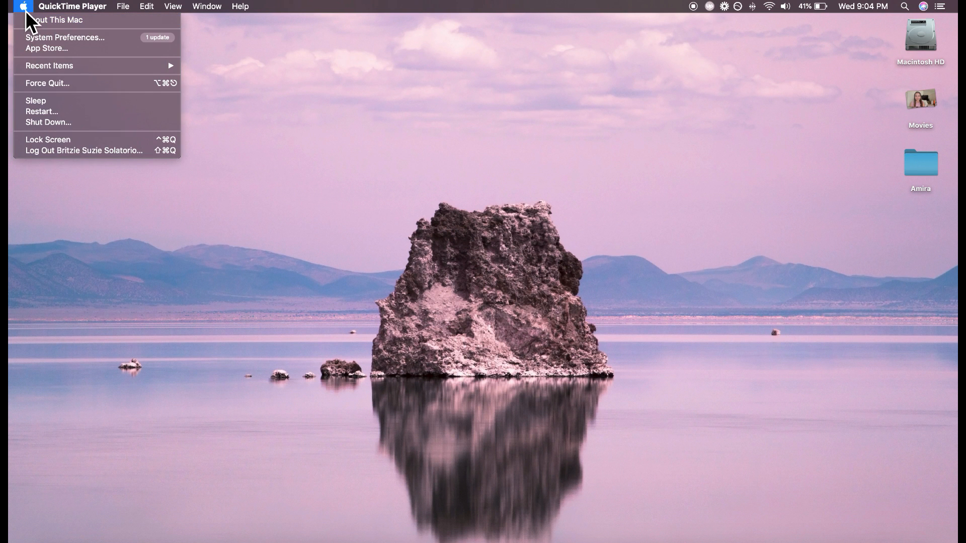
pyautogui.click(59, 22)
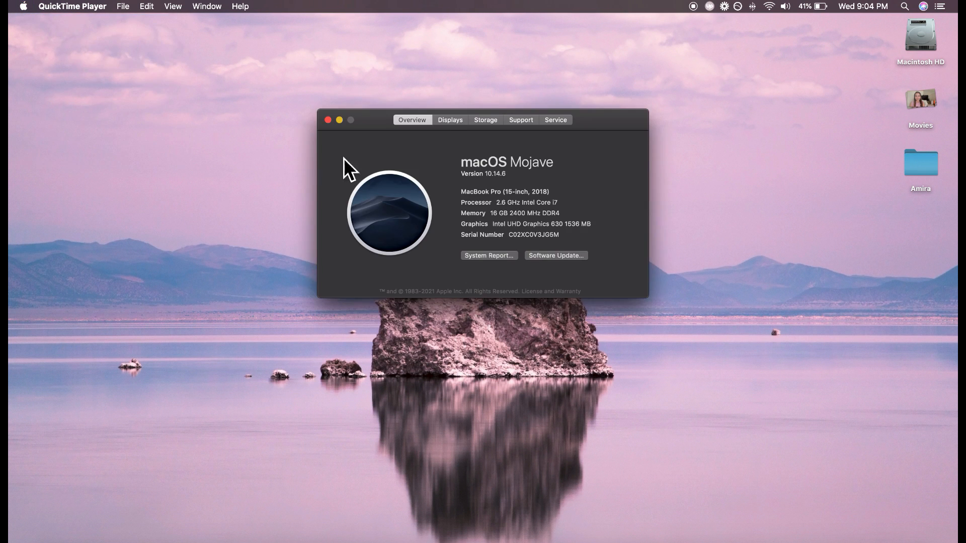
pyautogui.click(463, 124)
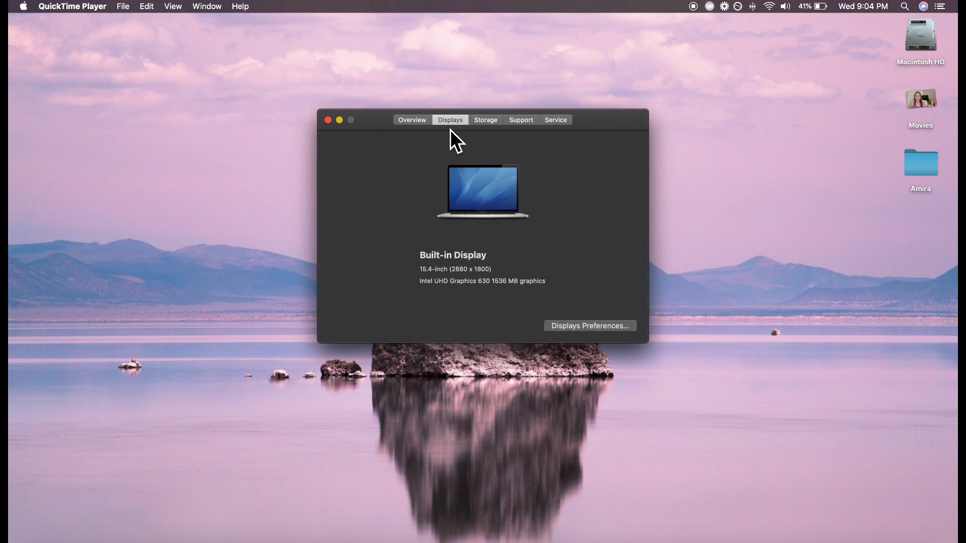
pyautogui.moveTo(490, 274); pyautogui.dragTo(450, 280)
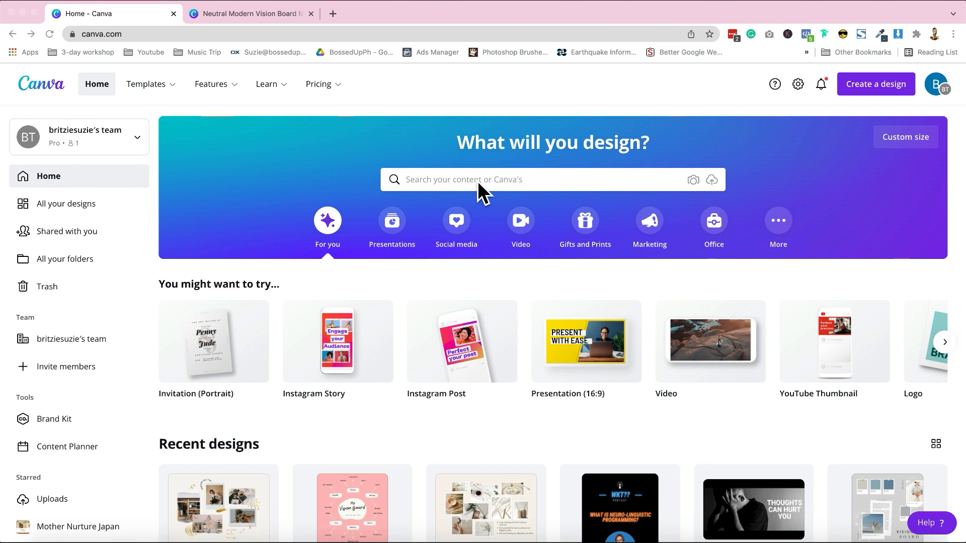
# Step: Search Canva's templates for "vision board" and look through the available layouts
pyautogui.click(457, 181)
pyautogui.write('vision board')
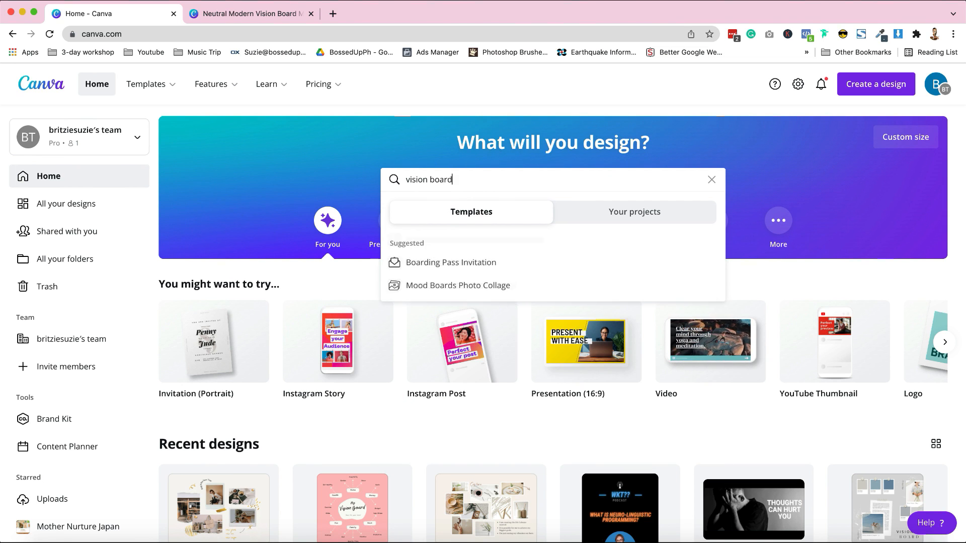
pyautogui.press('Return')
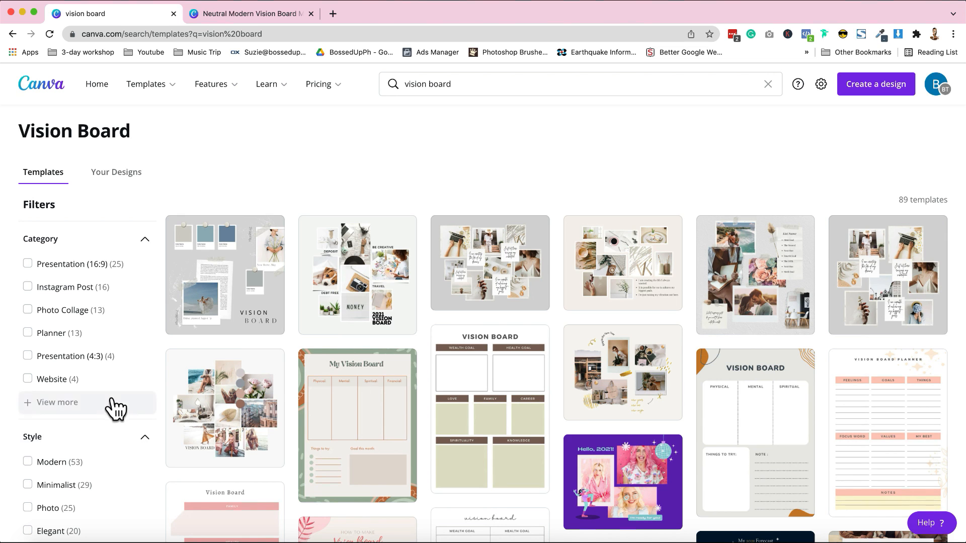
pyautogui.scroll(-3, 104, 370)
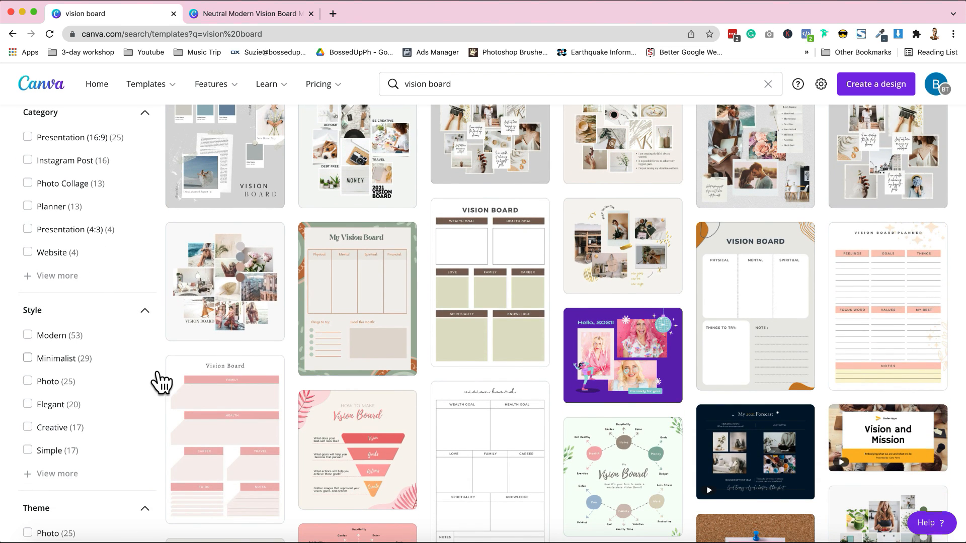
pyautogui.scroll(-3, 108, 442)
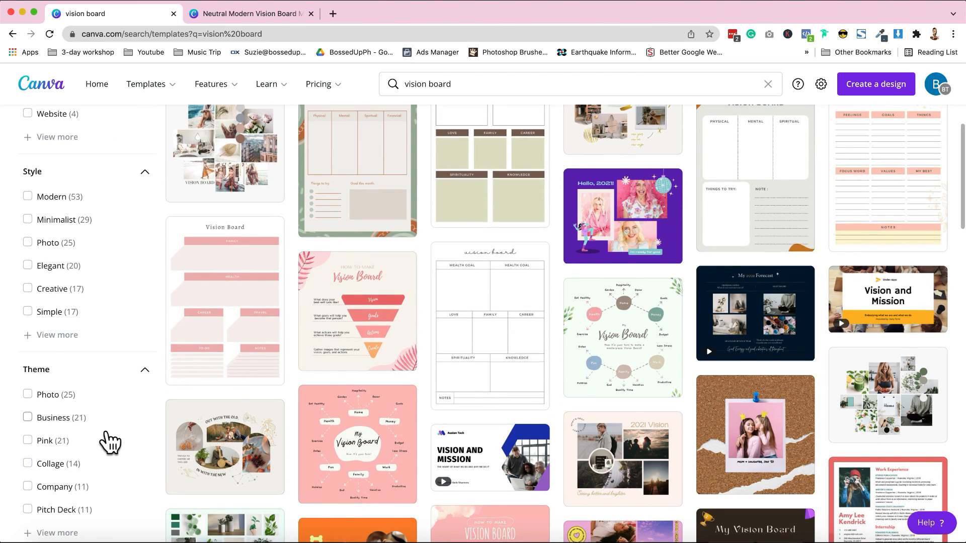
pyautogui.scroll(-2, 104, 442)
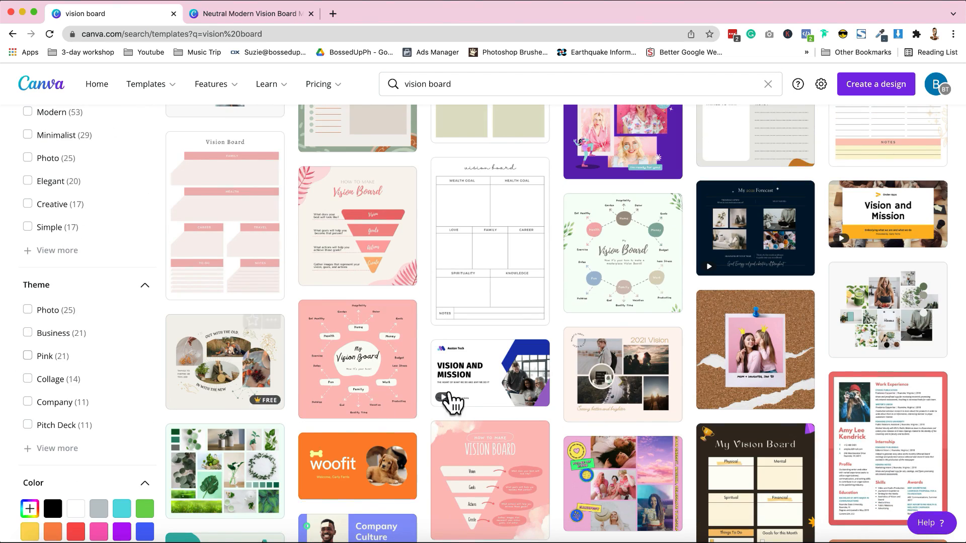
pyautogui.scroll(8, 479, 405)
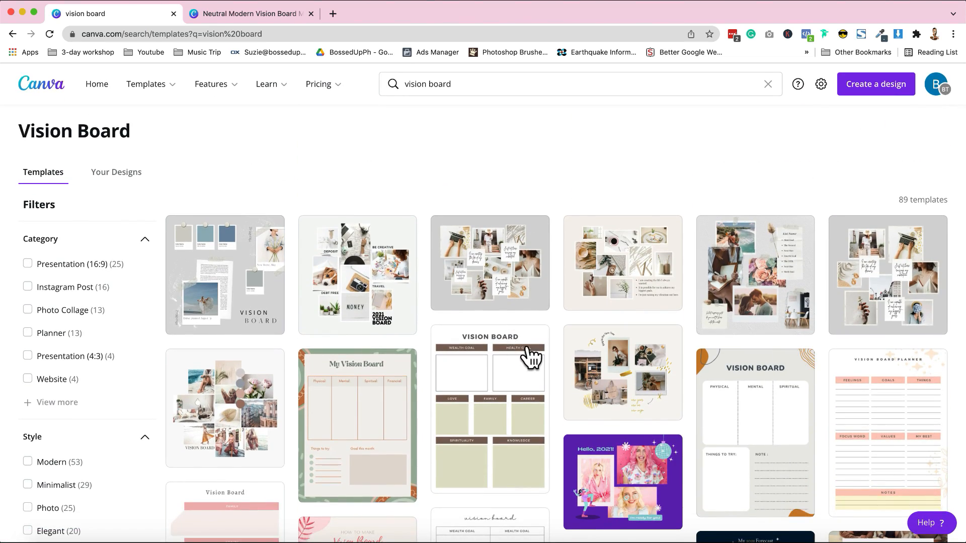
pyautogui.scroll(-5, 523, 352)
pyautogui.scroll(-5, 524, 352)
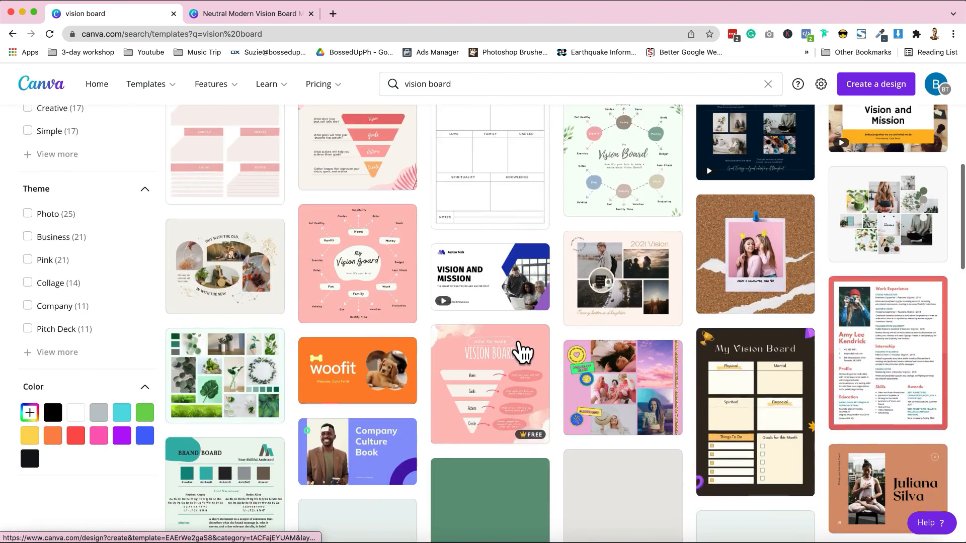
pyautogui.scroll(10, 515, 347)
# Step: Switch to the Neutral Modern Vision Board Moodboard Photo Collage and create a new custom-size design of 2880 × 1800 px from it
pyautogui.click(253, 15)
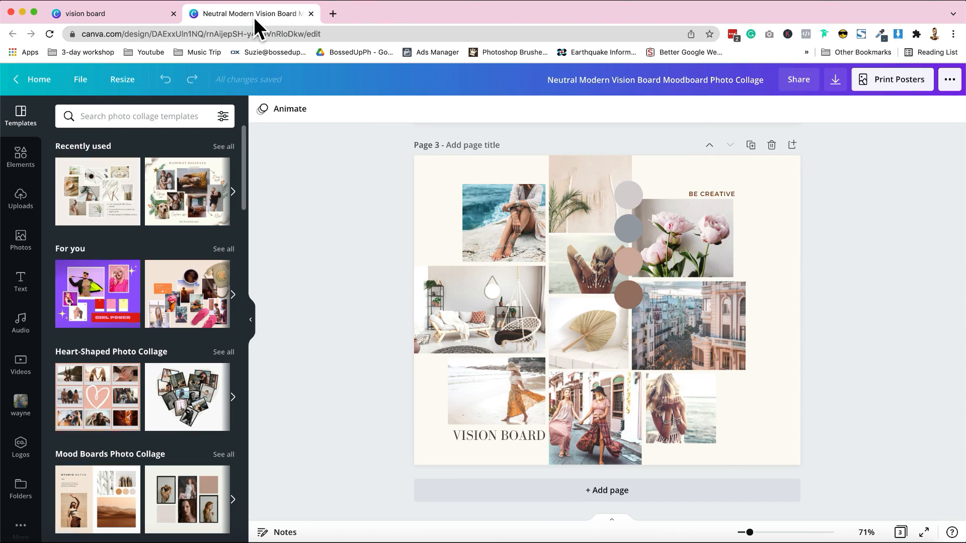
pyautogui.scroll(10, 333, 251)
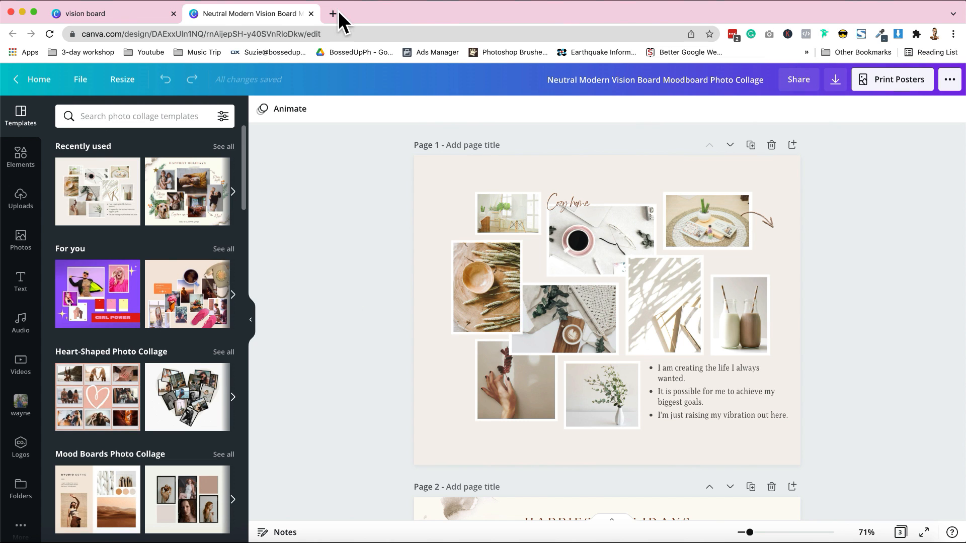
pyautogui.click(81, 79)
pyautogui.rightClick(133, 159)
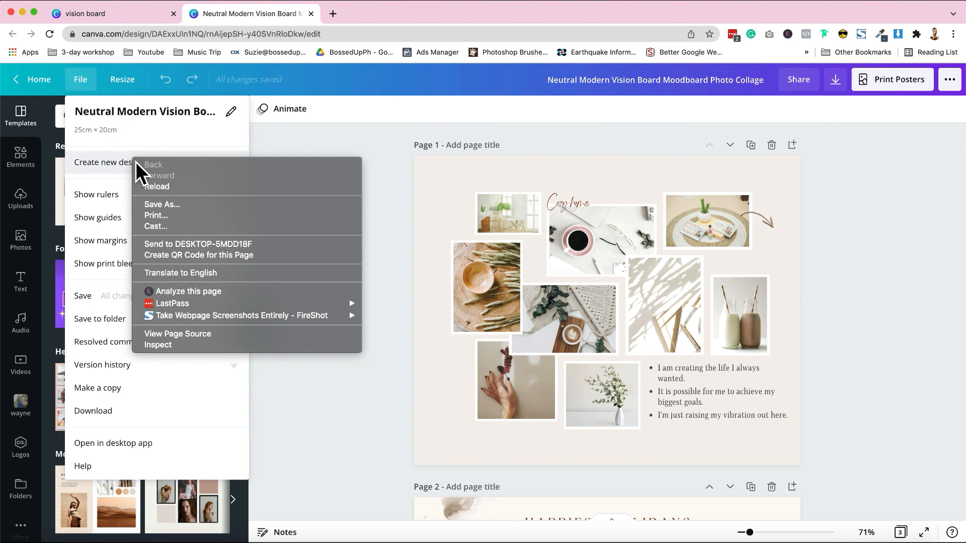
pyautogui.click(132, 167)
pyautogui.click(131, 165)
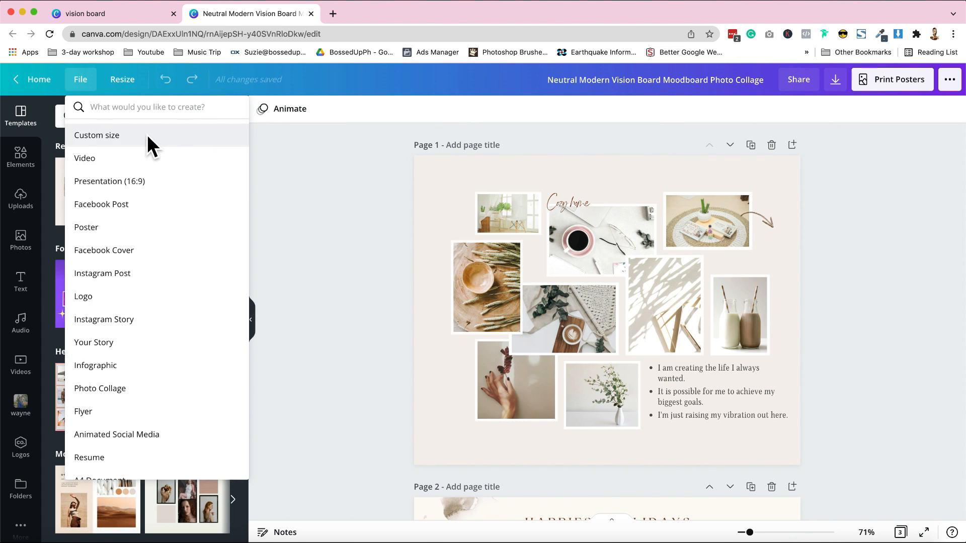
pyautogui.click(147, 134)
pyautogui.write('27')
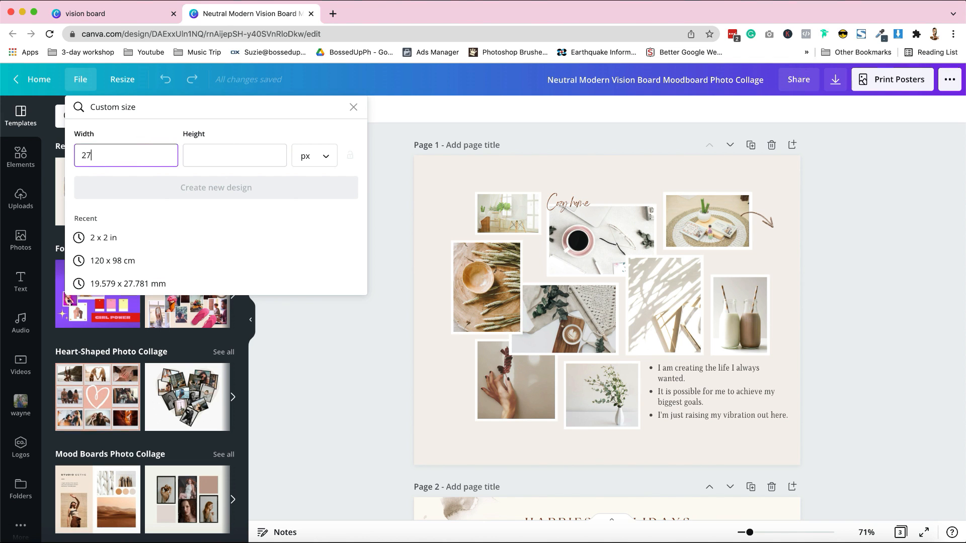
pyautogui.write('80')
pyautogui.press('Tab')
pyautogui.write('1800')
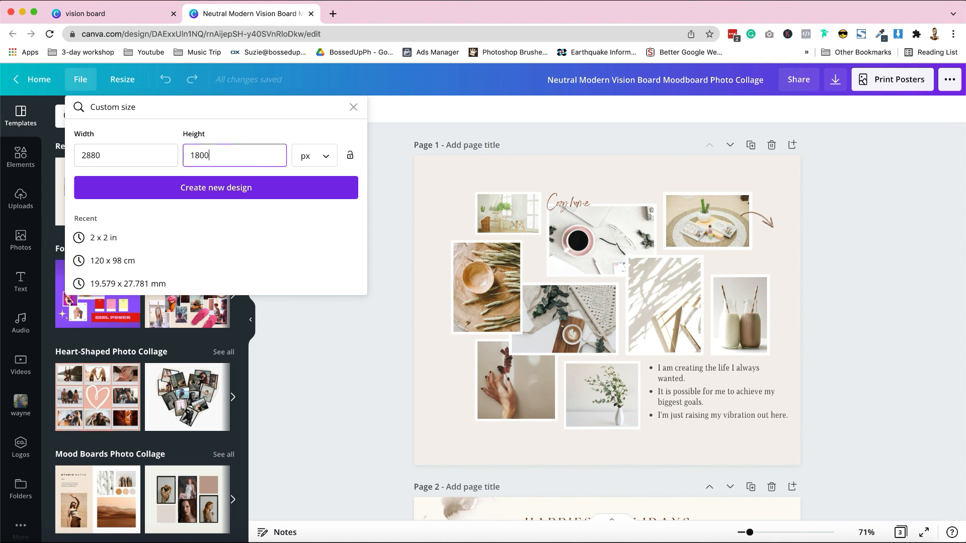
pyautogui.click(283, 188)
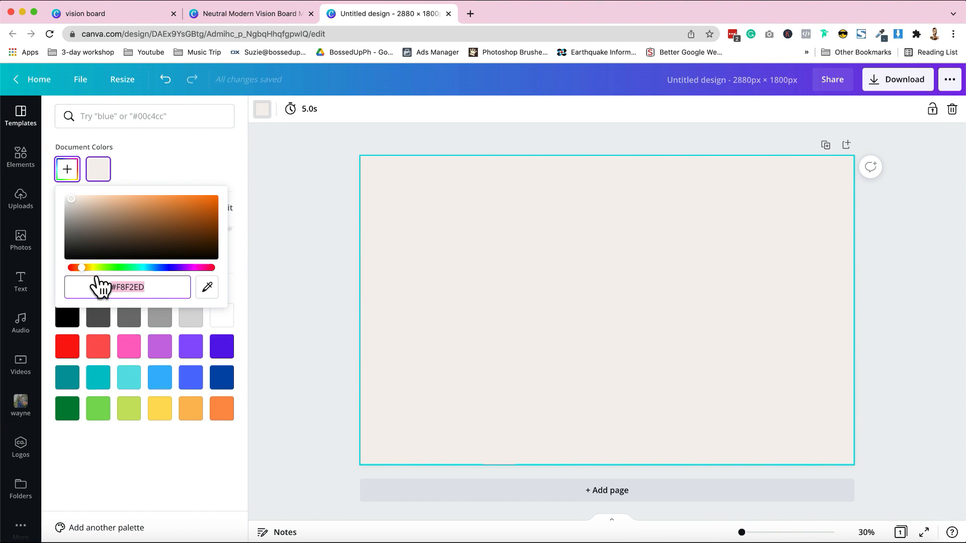
# Step: Change the new design's page background from beige to a light pink
pyautogui.click(208, 287)
pyautogui.click(208, 284)
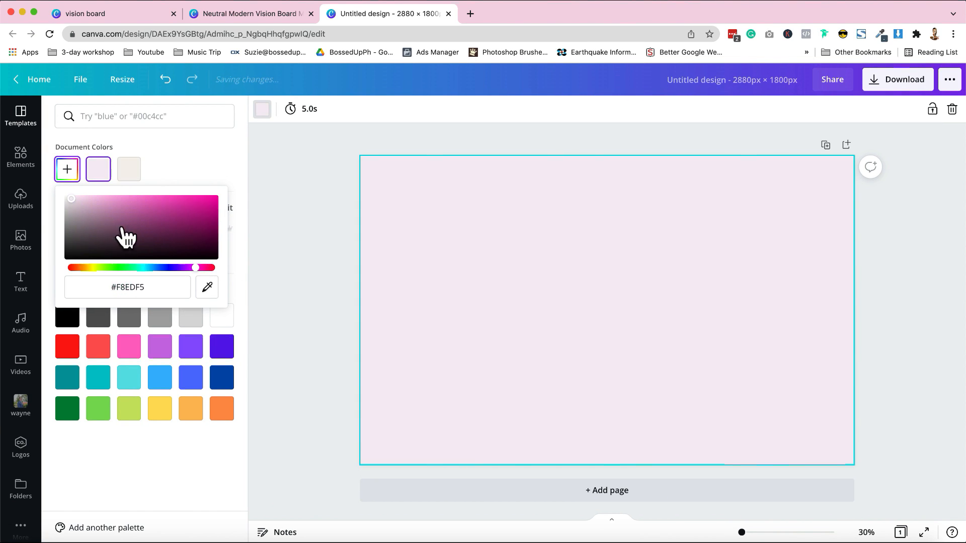
pyautogui.click(277, 194)
# Step: Return to the Neutral Modern Vision Board collage and delete the "Cozy home" text from page 1
pyautogui.click(255, 15)
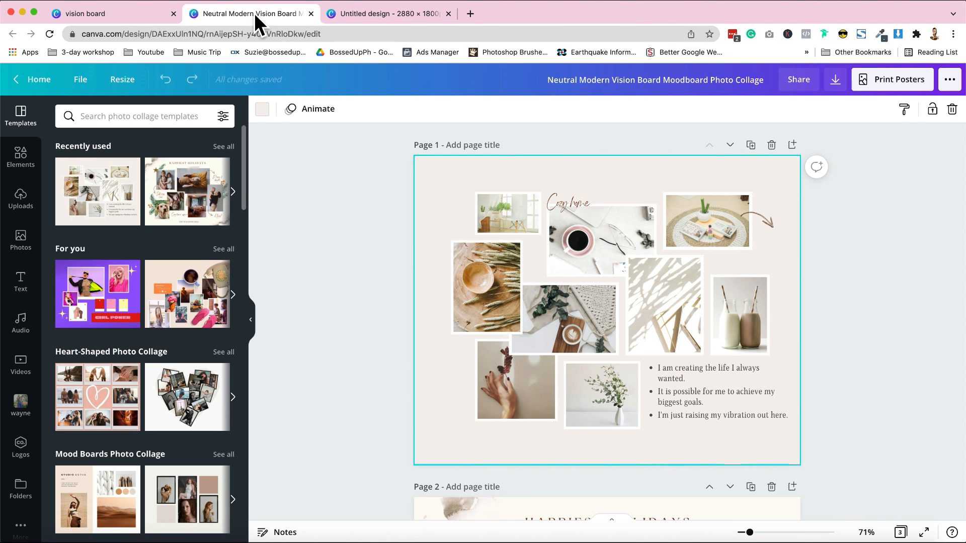
pyautogui.scroll(-3, 340, 306)
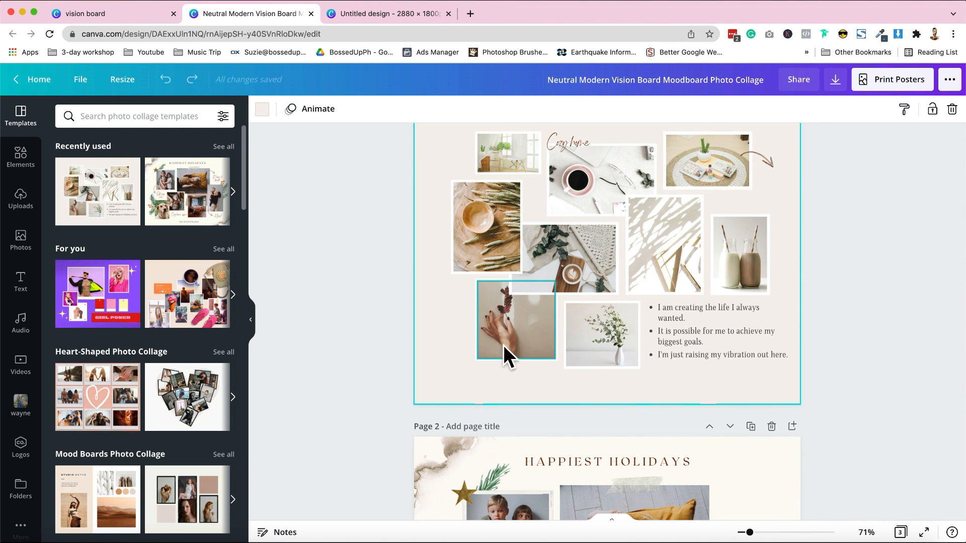
pyautogui.scroll(3, 503, 275)
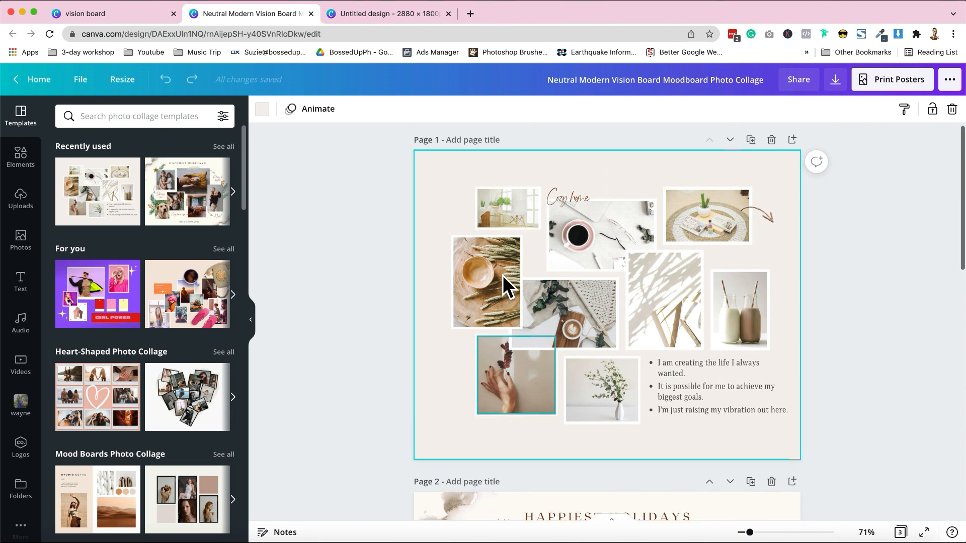
pyautogui.click(578, 207)
pyautogui.press('Delete')
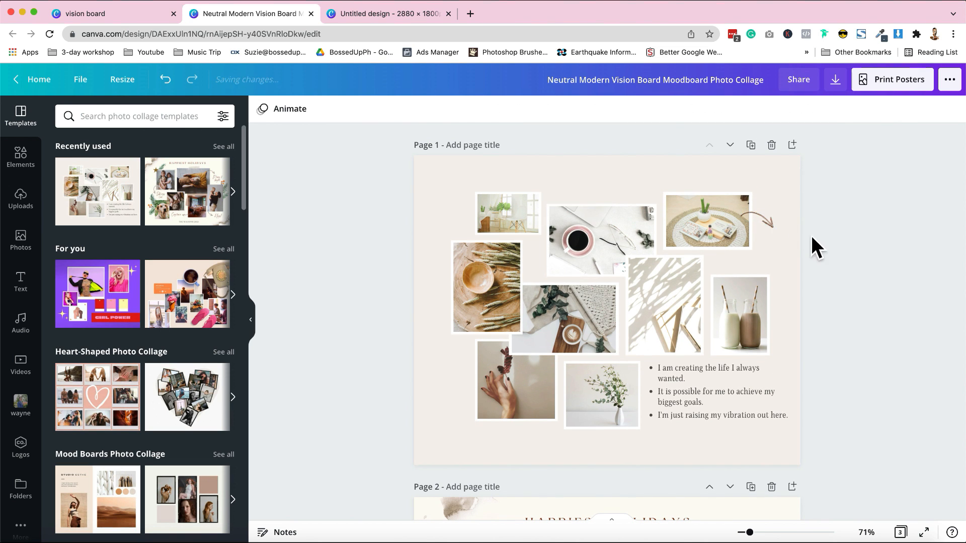
# Step: Copy page 1's photos and affirmation list into the 2880 × 1800 px design and enlarge them to fill most of the page
pyautogui.moveTo(439, 182); pyautogui.dragTo(734, 339)
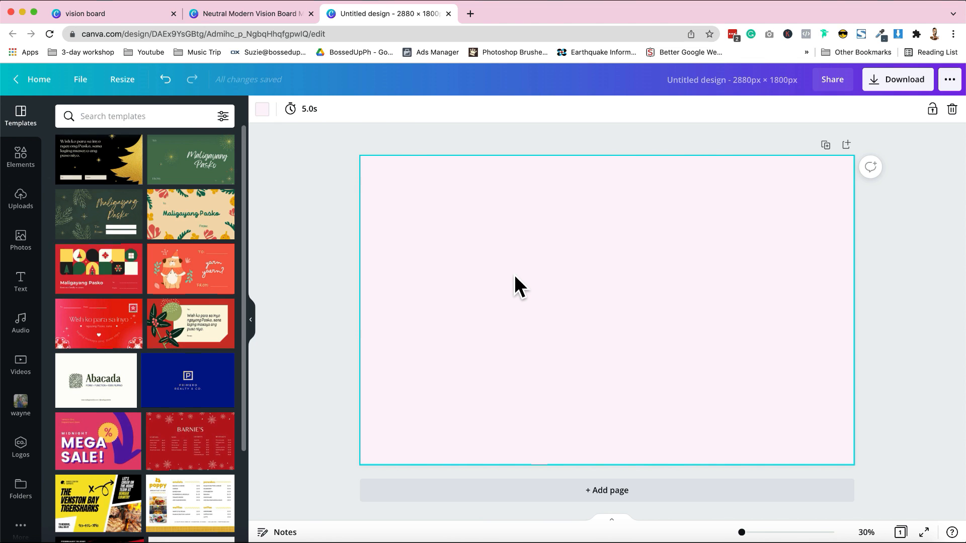
pyautogui.hotkey('ctrl', 'v')
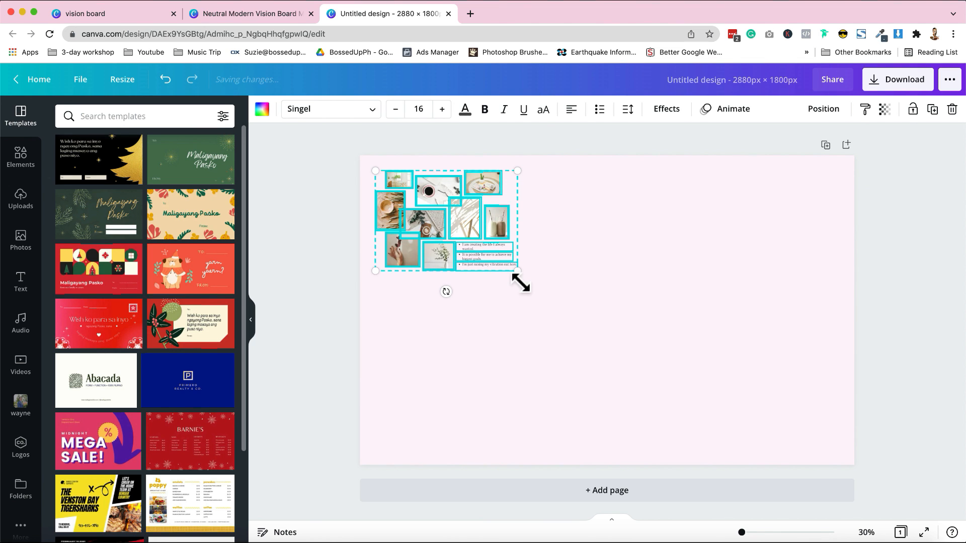
pyautogui.moveTo(520, 282); pyautogui.dragTo(769, 441)
pyautogui.click(822, 435)
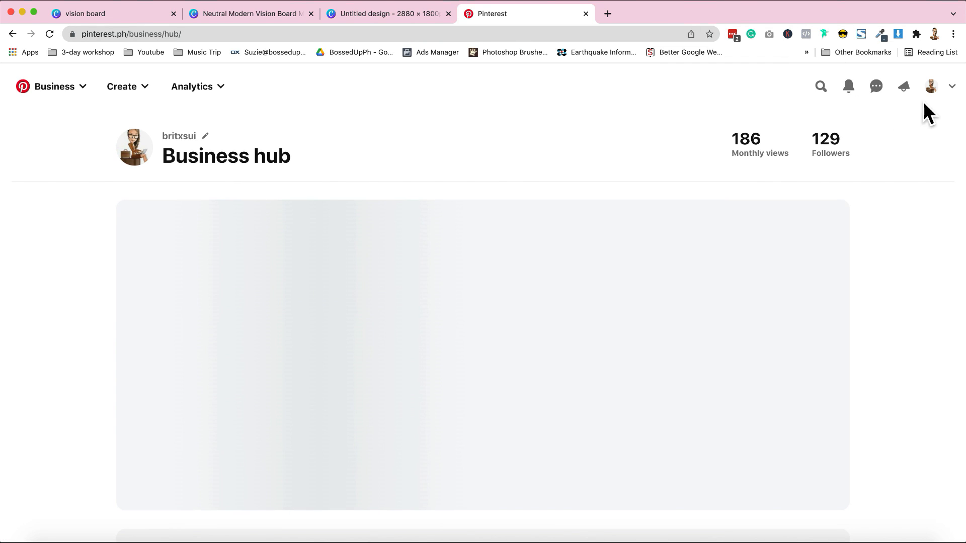
# Step: Open the Vision Board 2022 board among the saved Pinterest boards and look through its pins for usable images
pyautogui.click(937, 94)
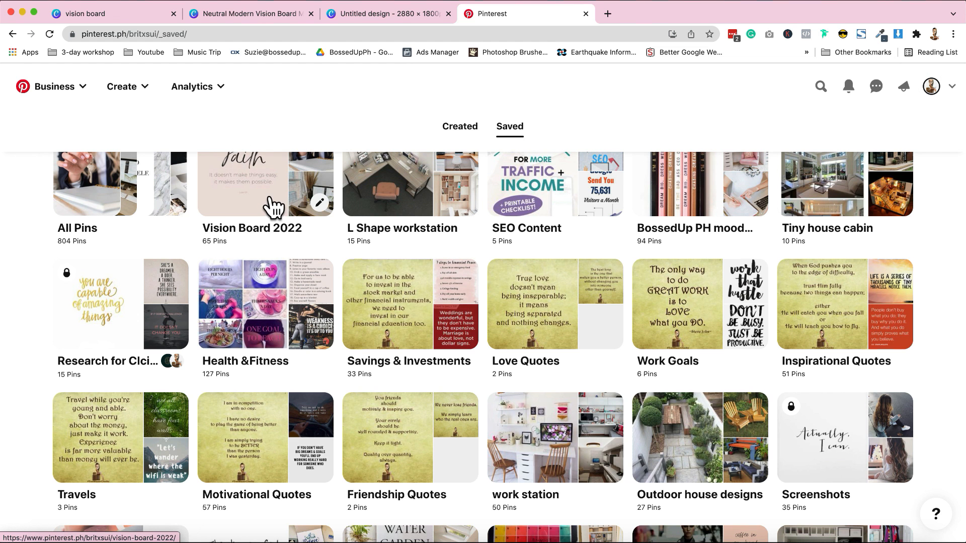
pyautogui.click(274, 207)
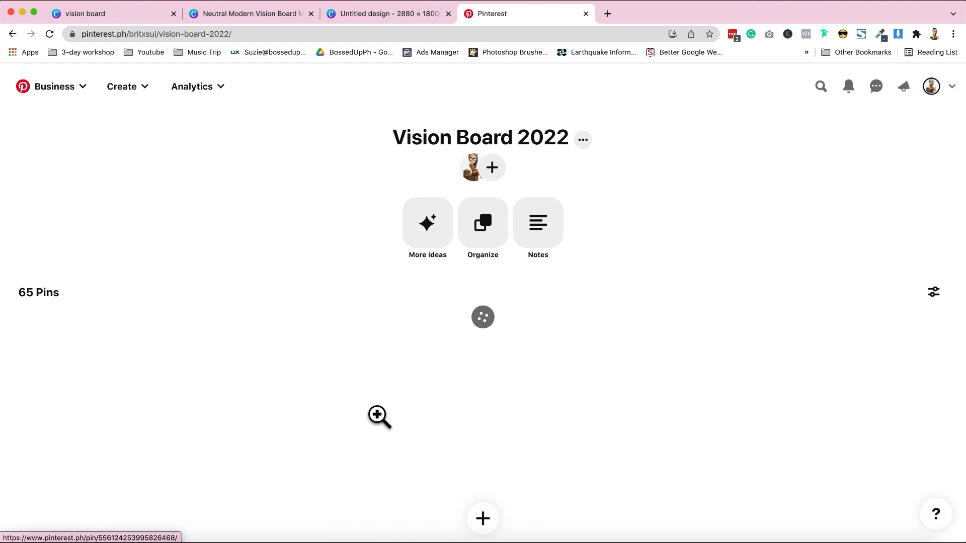
pyautogui.scroll(-3, 773, 376)
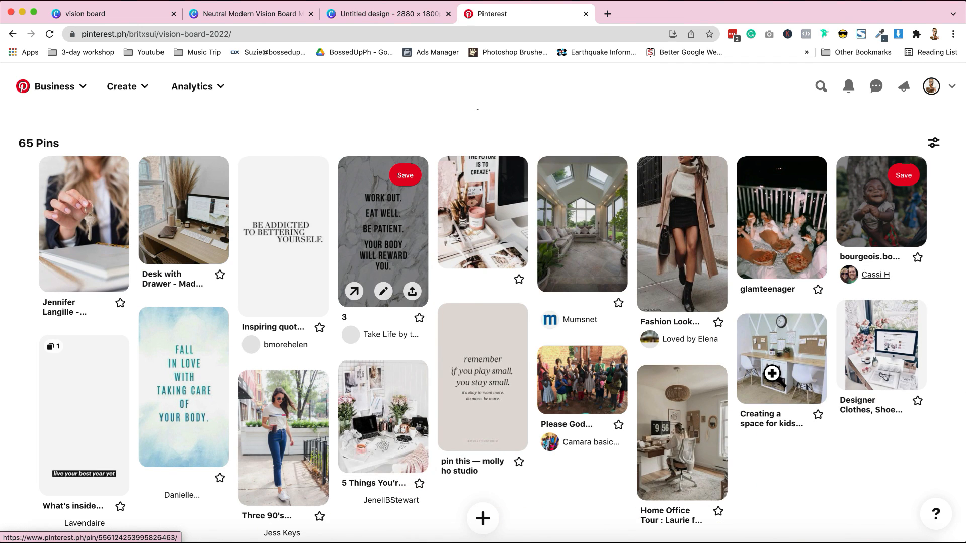
pyautogui.scroll(-10, 774, 376)
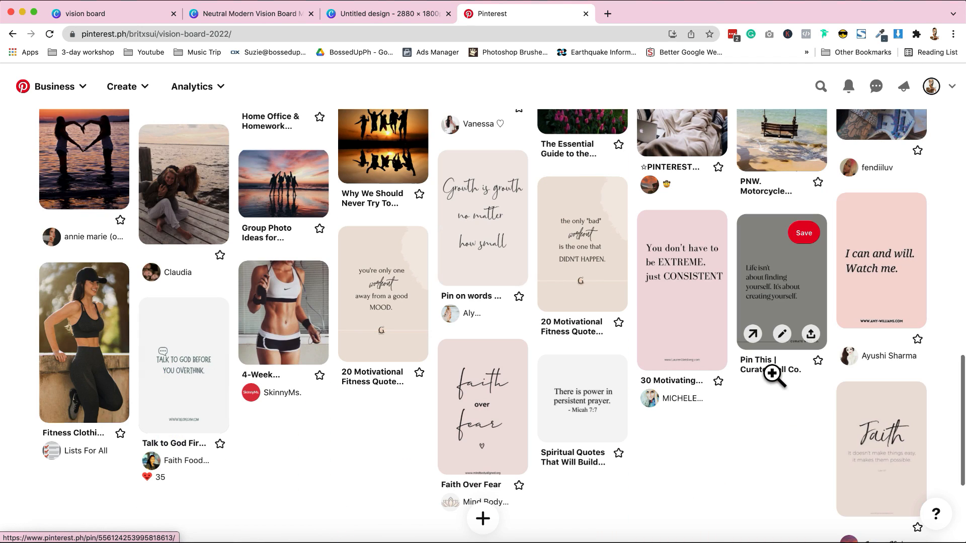
# Step: Open the "Faith – It doesn't make things easy, it makes them possible" pin and copy its image
pyautogui.click(887, 425)
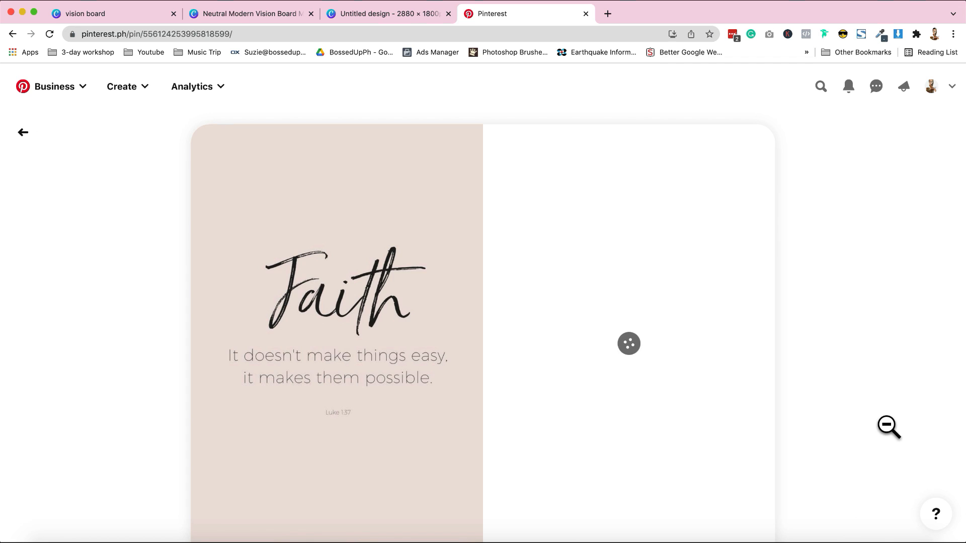
pyautogui.rightClick(325, 270)
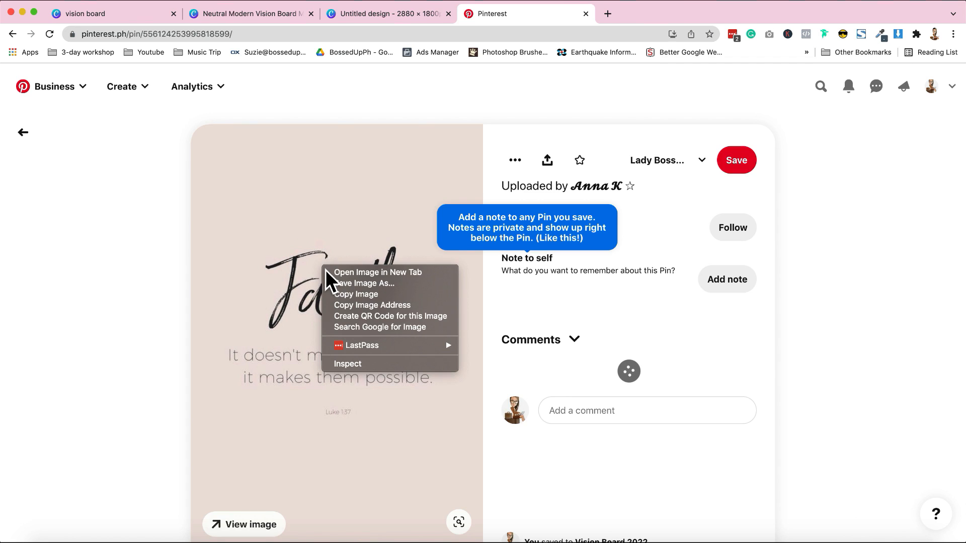
pyautogui.click(382, 297)
# Step: Clear the template photos from all collage frames in the 2880 × 1800 px design and place the Faith quote in the leftmost portrait frame
pyautogui.click(438, 13)
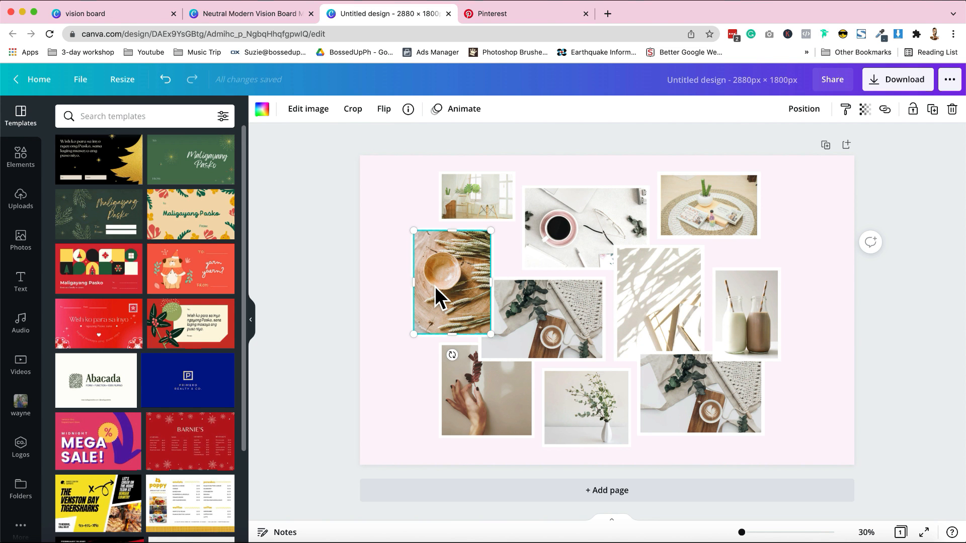
pyautogui.press('Delete')
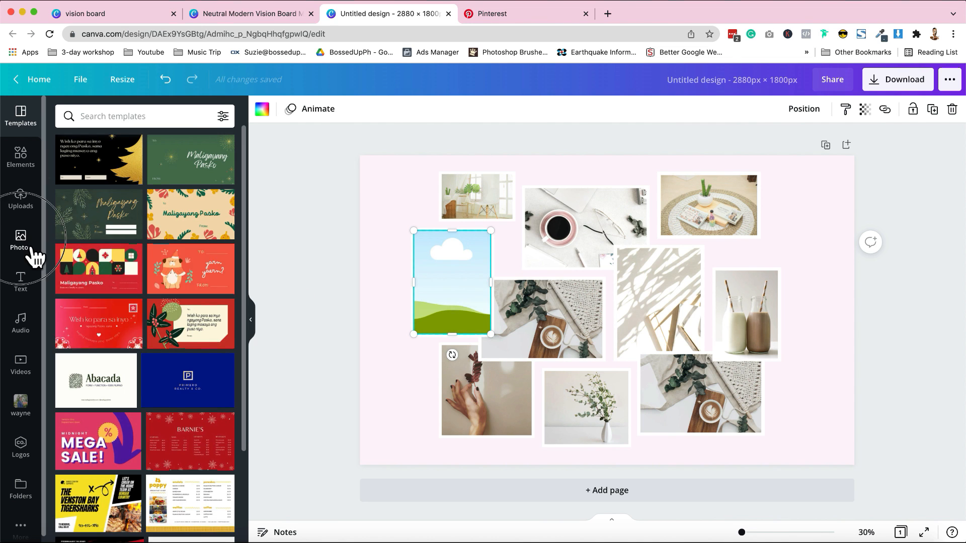
pyautogui.click(30, 249)
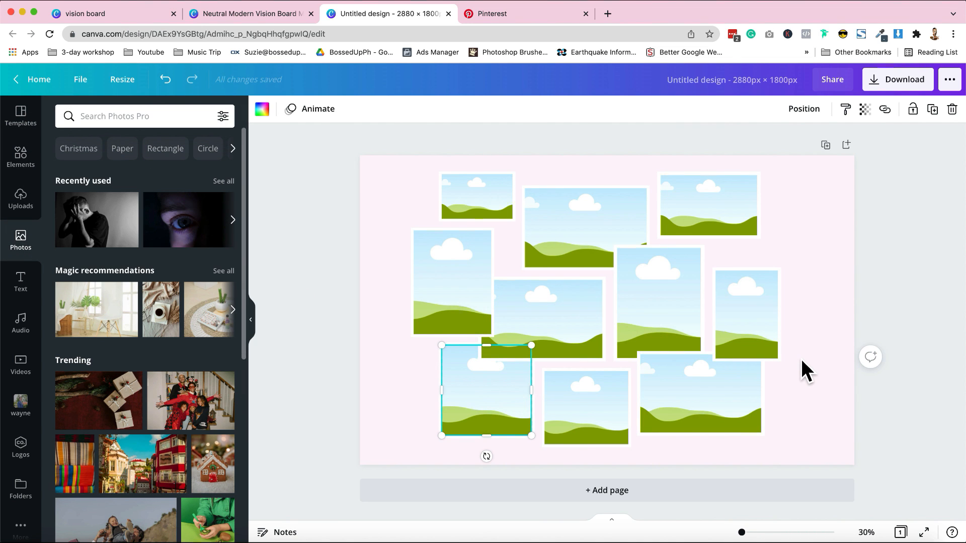
pyautogui.click(799, 360)
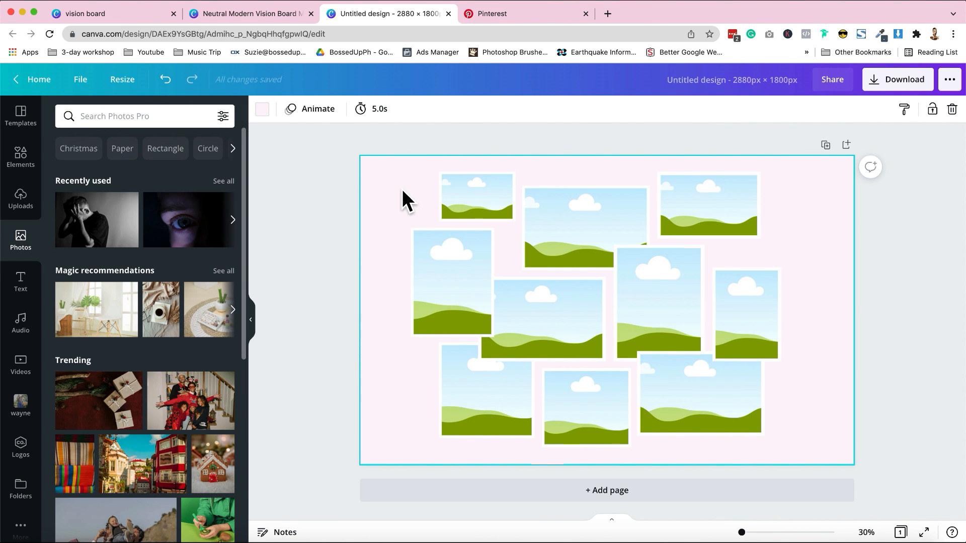
pyautogui.press('super+v')
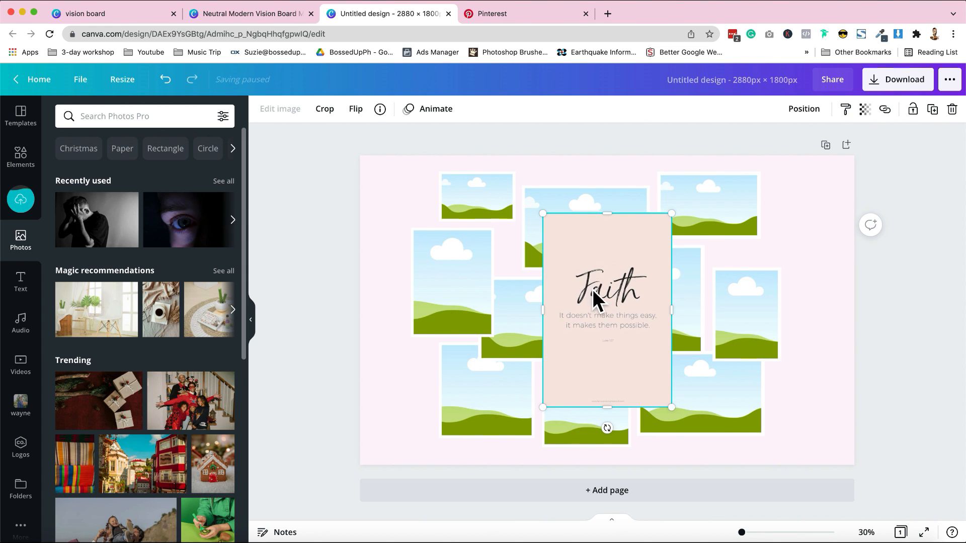
pyautogui.moveTo(599, 308); pyautogui.dragTo(474, 301)
# Step: Copy the Fitness Clothing Brands pin's photo from the board and place it in the rightmost portrait frame of the collage
pyautogui.hotkey('ctrl', 'Tab')
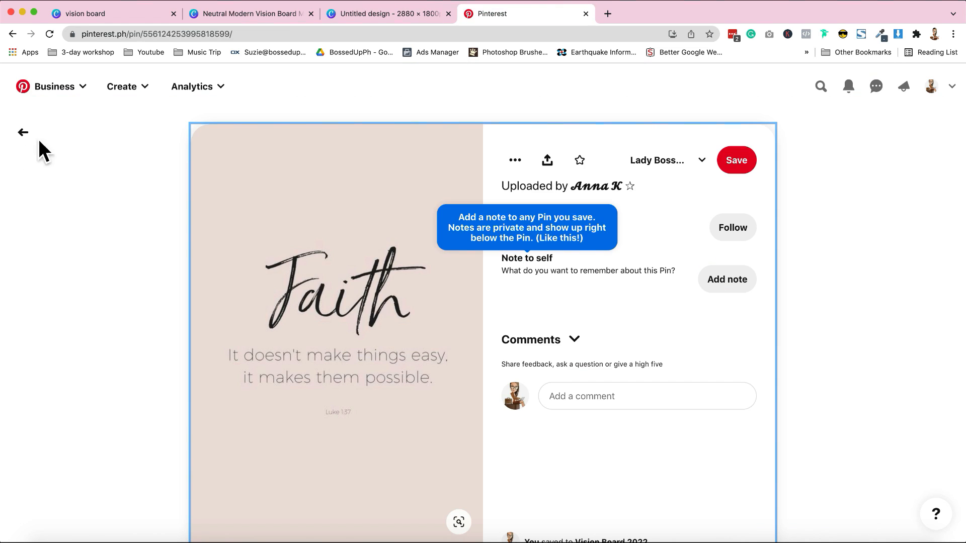
pyautogui.click(23, 132)
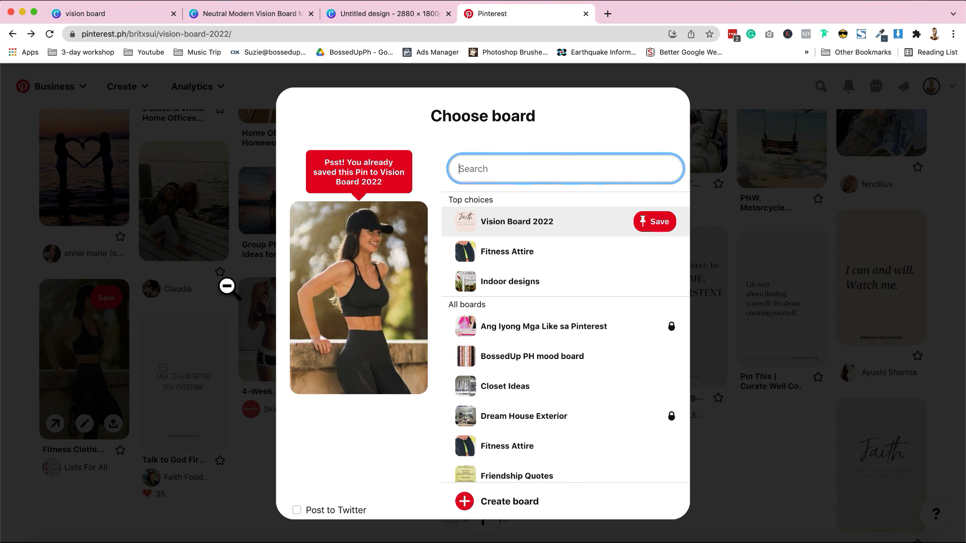
pyautogui.rightClick(367, 252)
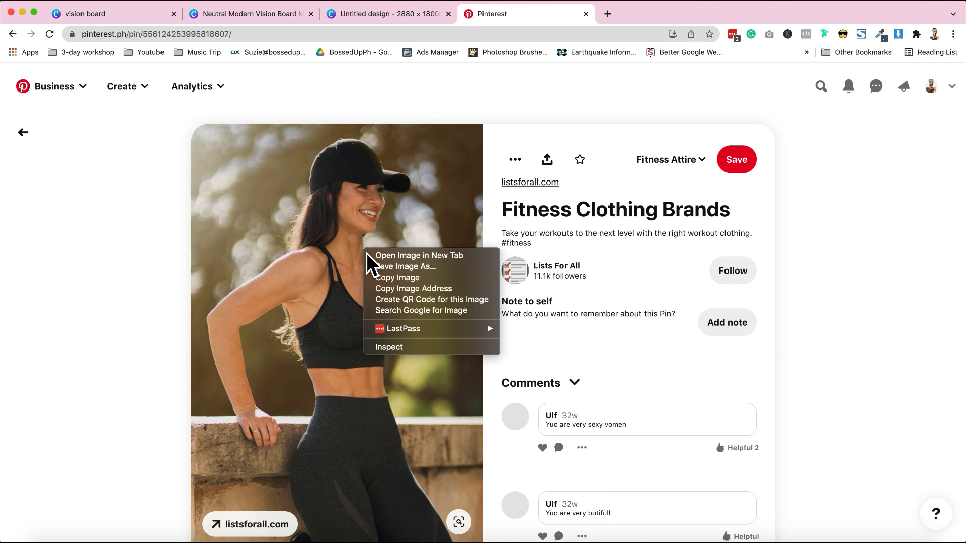
pyautogui.click(444, 280)
pyautogui.click(367, 14)
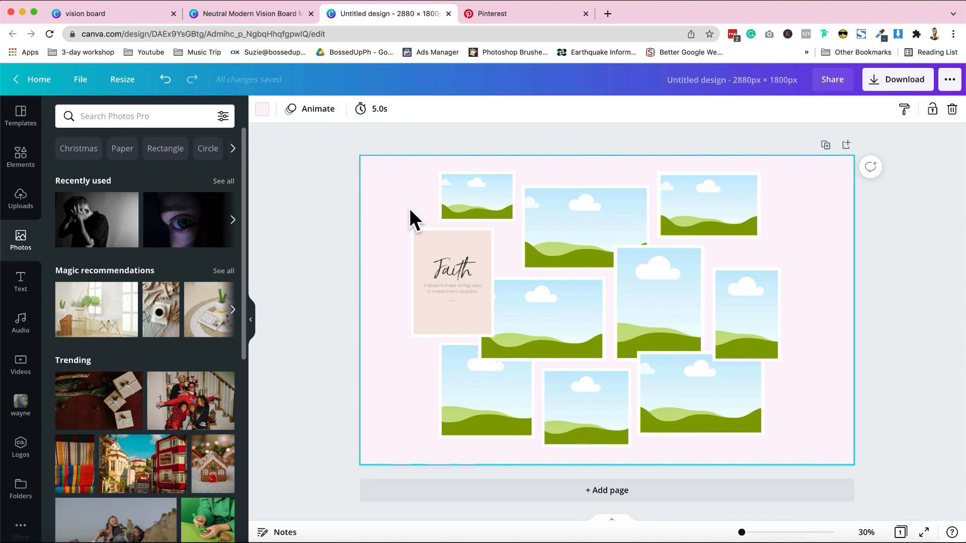
pyautogui.press('super+v')
pyautogui.moveTo(605, 290); pyautogui.dragTo(743, 322)
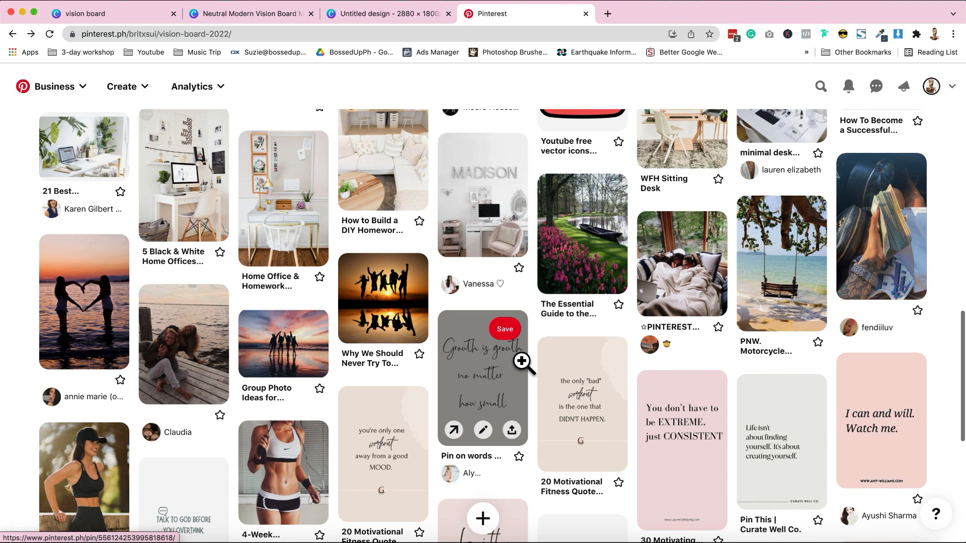
# Step: Copy the black and white home office photo from its Pinterest pin and return to the Canva design
pyautogui.scroll(2, 522, 361)
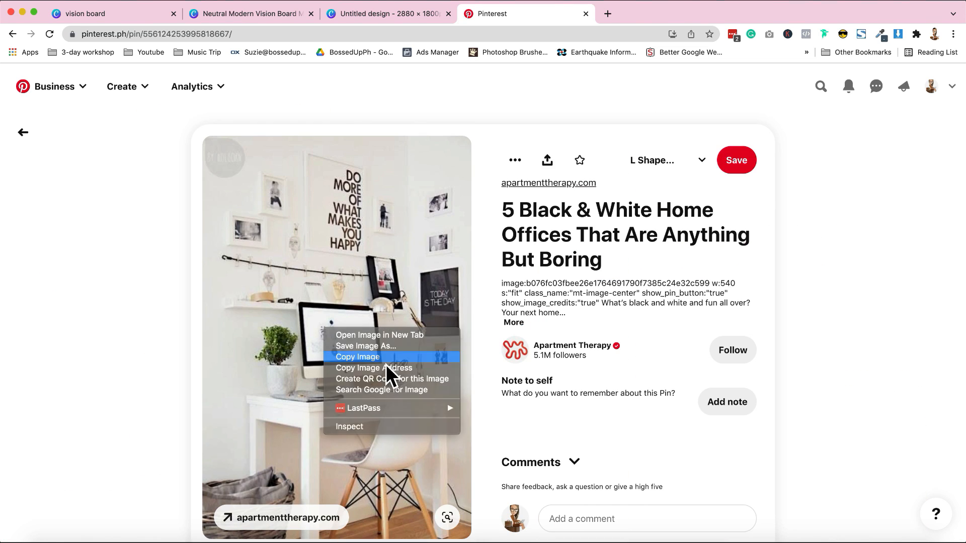
pyautogui.click(387, 366)
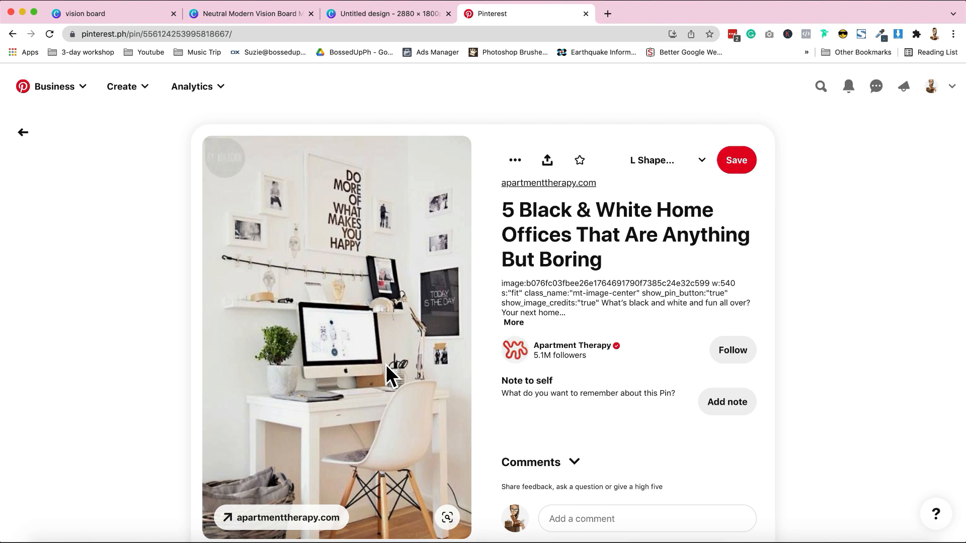
pyautogui.click(368, 20)
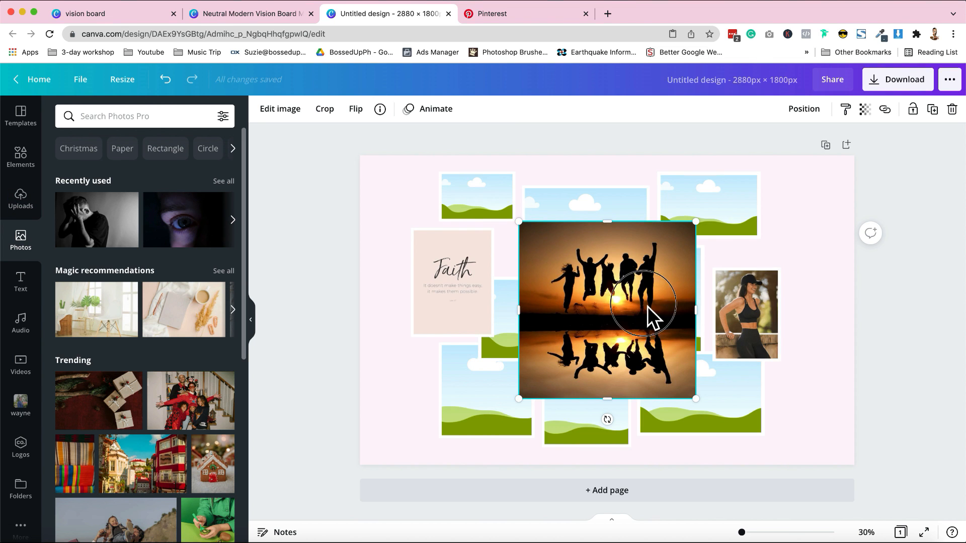
# Step: Place the sunset photo of jumping friends in the collage's upper-right frame and adjust its crop around the figures
pyautogui.moveTo(647, 317); pyautogui.dragTo(734, 243)
pyautogui.doubleClick(725, 233)
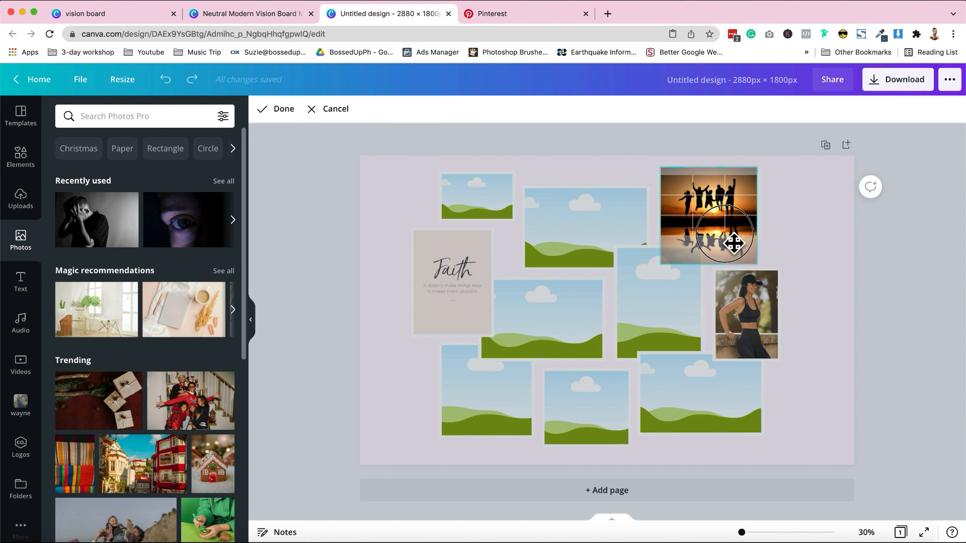
pyautogui.press('Return')
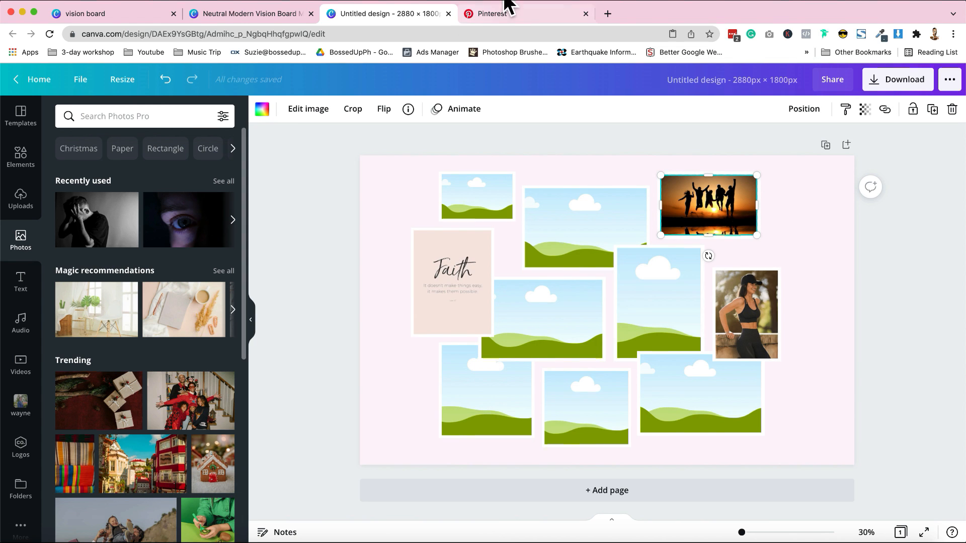
# Step: Paste the home office photo into the large portrait frame beside the fitness photo and adjust its crop
pyautogui.click(400, 392)
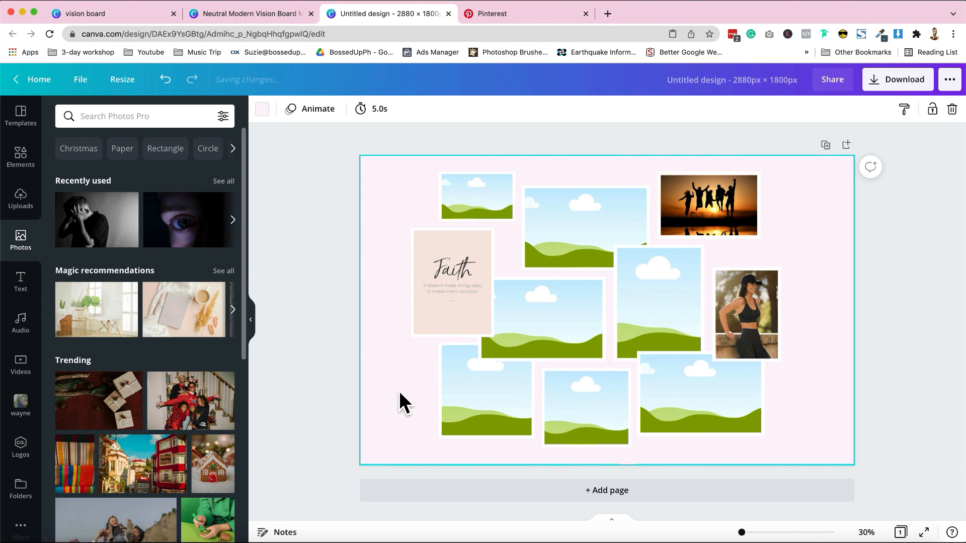
pyautogui.press('super+v')
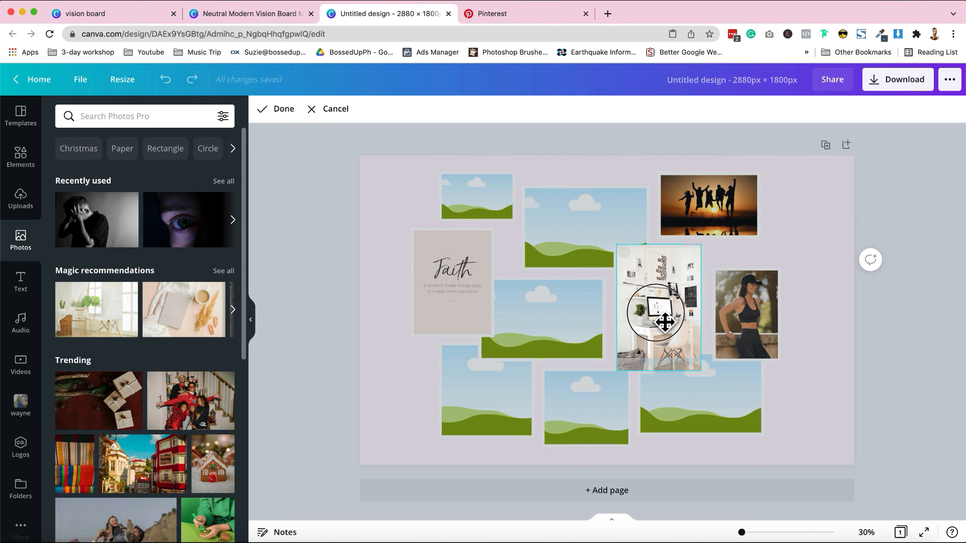
pyautogui.moveTo(665, 325); pyautogui.dragTo(665, 323)
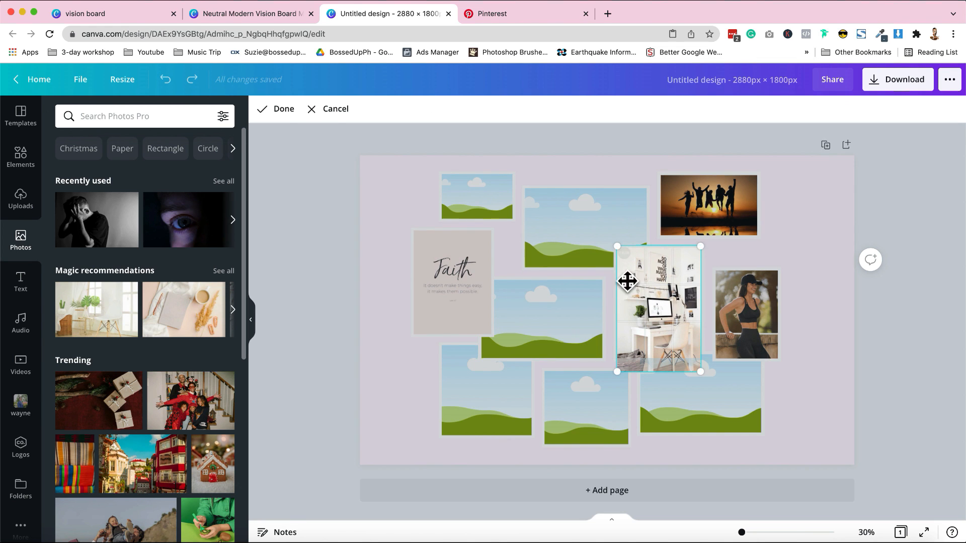
pyautogui.click(291, 114)
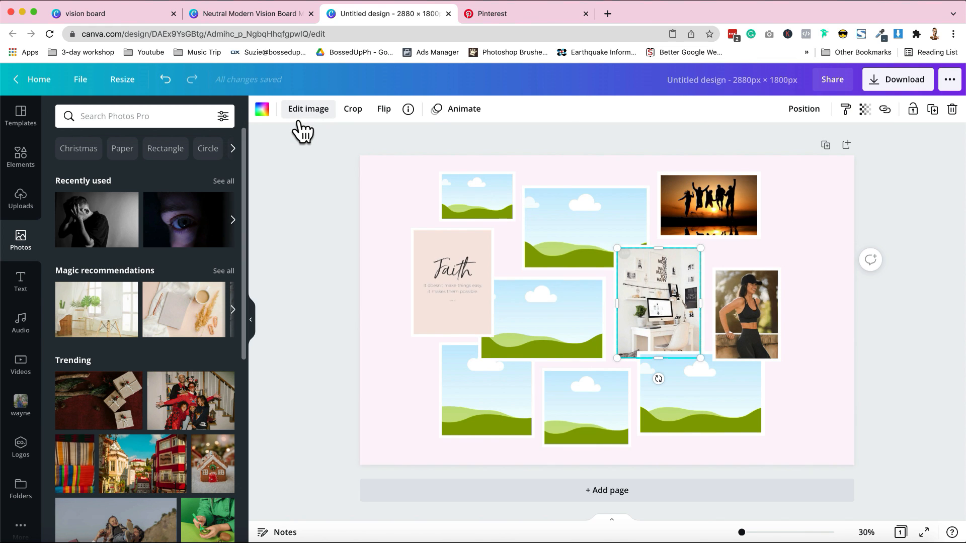
# Step: Look through the Vision Board 2022 pins and place the Subscribe button image in the collage's small upper-left frame
pyautogui.click(520, 14)
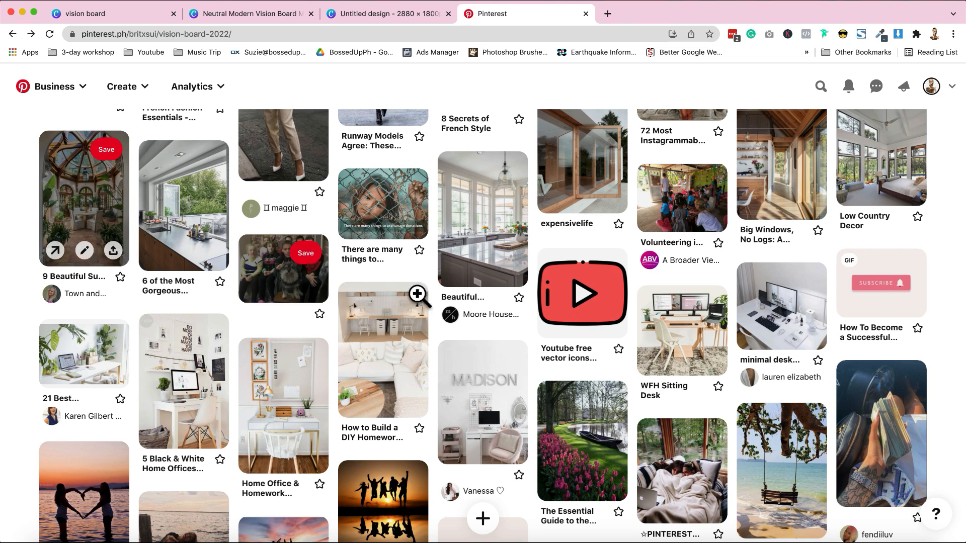
pyautogui.scroll(-2, 423, 395)
pyautogui.scroll(1, 422, 394)
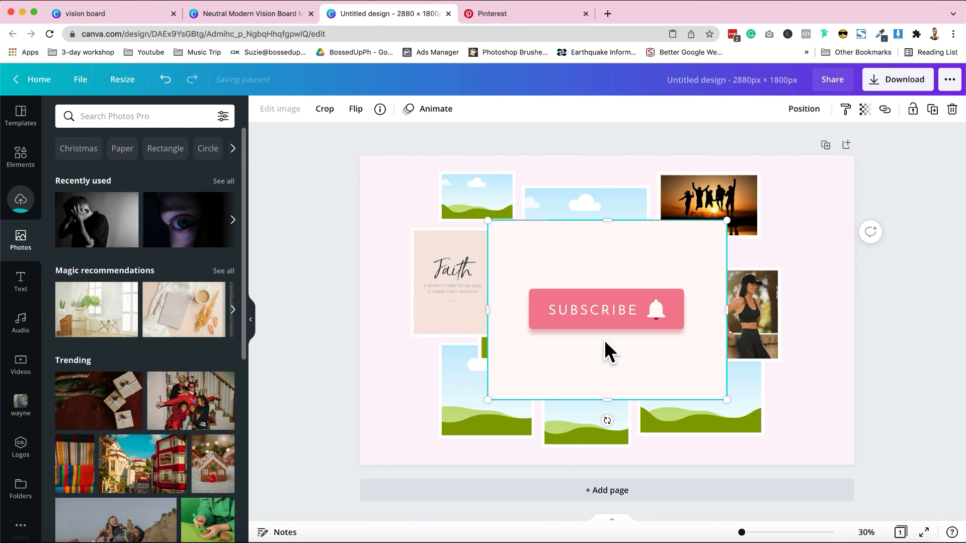
pyautogui.moveTo(525, 245); pyautogui.dragTo(481, 209)
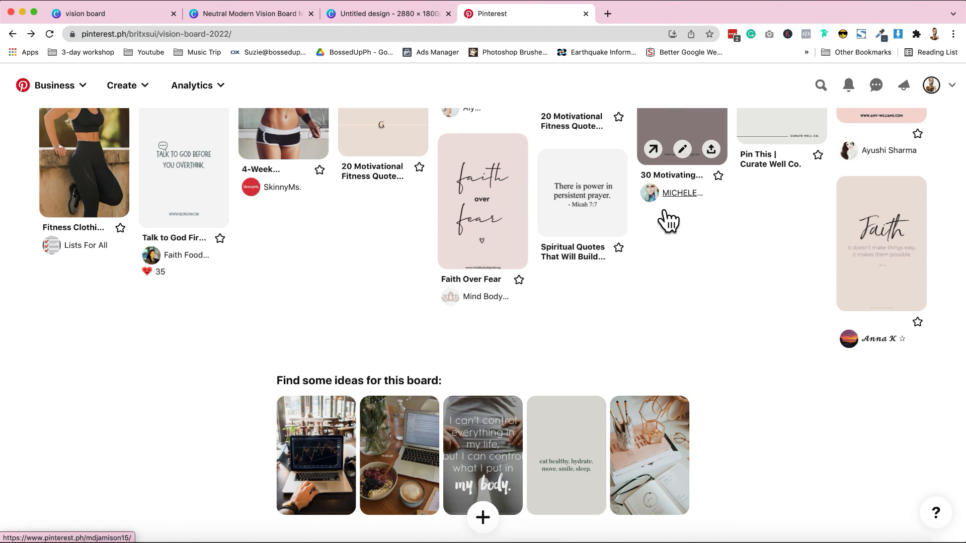
# Step: Browse Pinterest's suggested ideas for the board, then copy the photo of the woman in a T-shirt and blue jeans from its saved pin
pyautogui.click(402, 455)
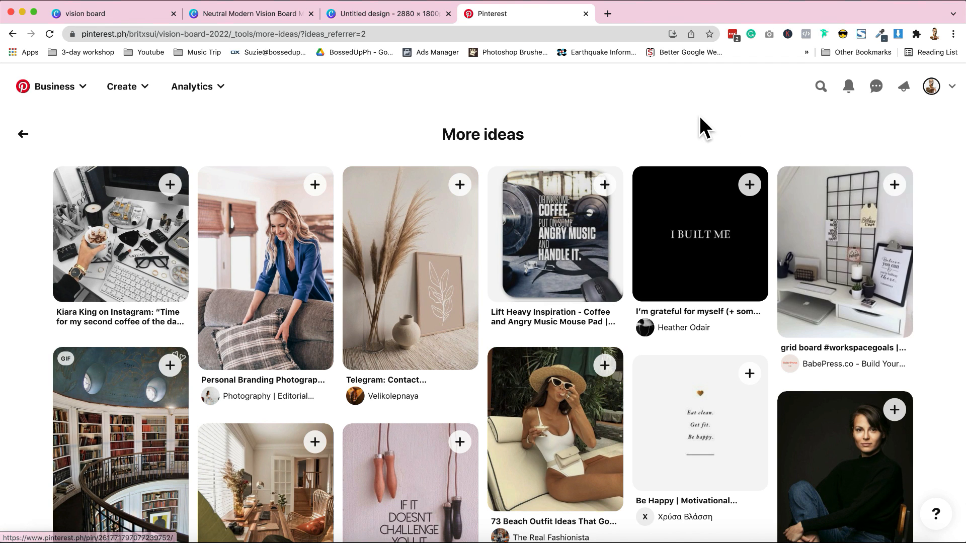
pyautogui.click(347, 19)
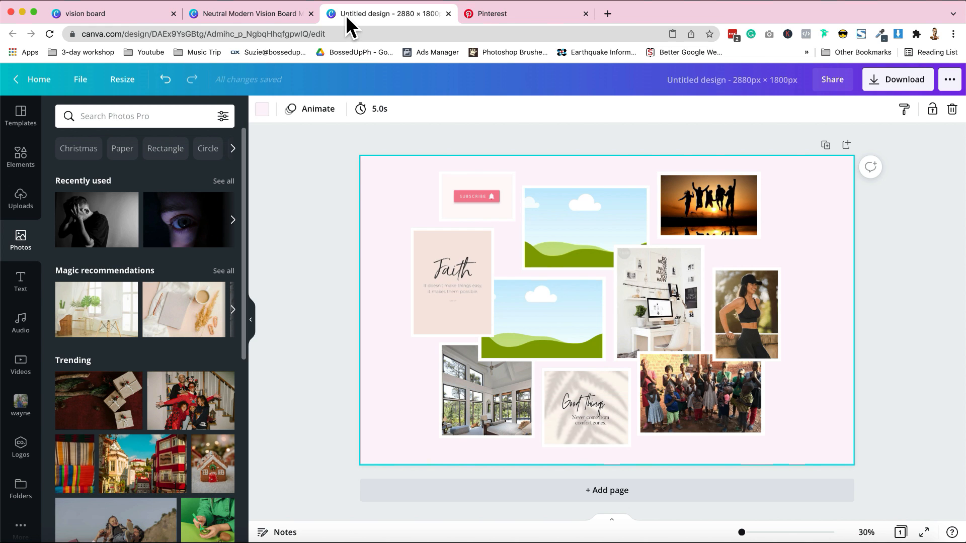
pyautogui.click(506, 13)
pyautogui.scroll(-1, 409, 307)
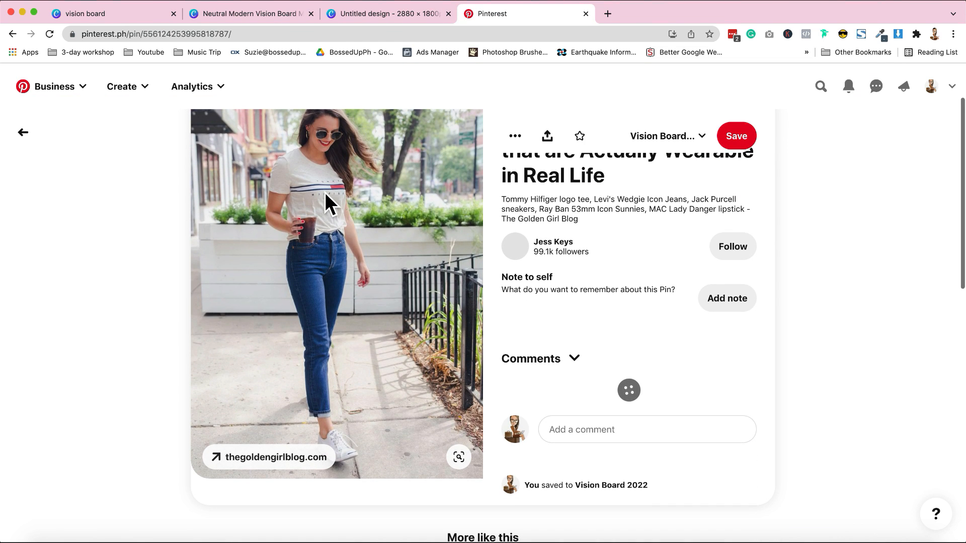
pyautogui.rightClick(324, 192)
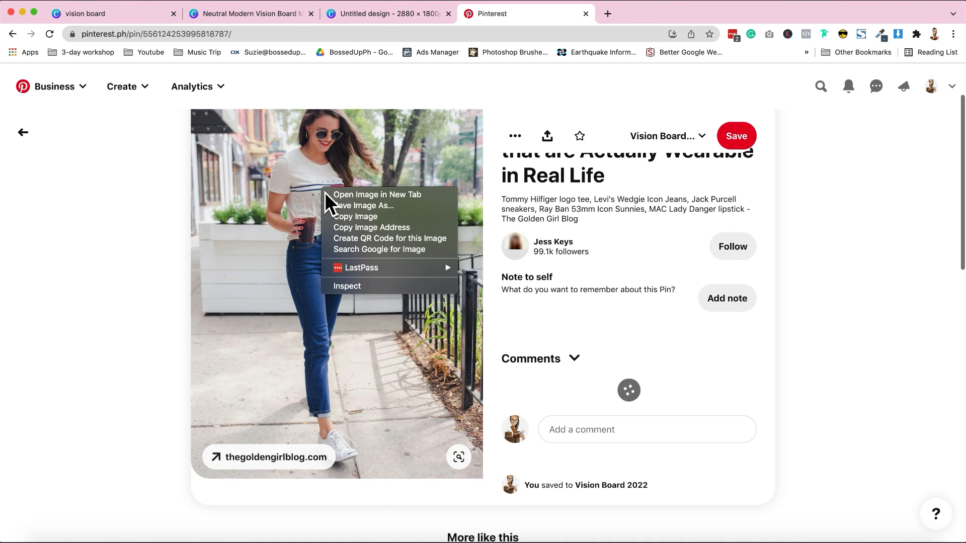
pyautogui.click(357, 221)
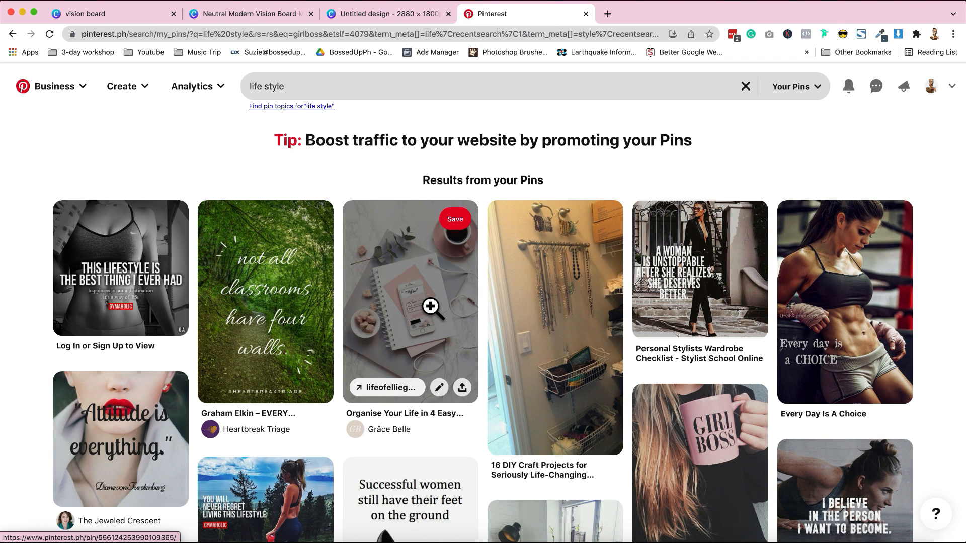
# Step: Copy the notebook and coffee flat-lay from the "life style" pin results and add it to the collage beside the Faith quote
pyautogui.click(418, 285)
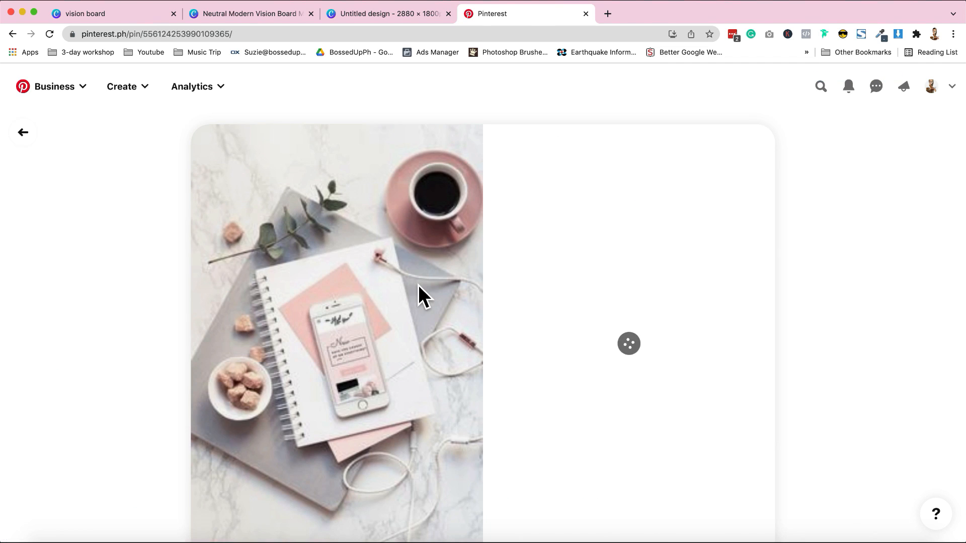
pyautogui.rightClick(355, 216)
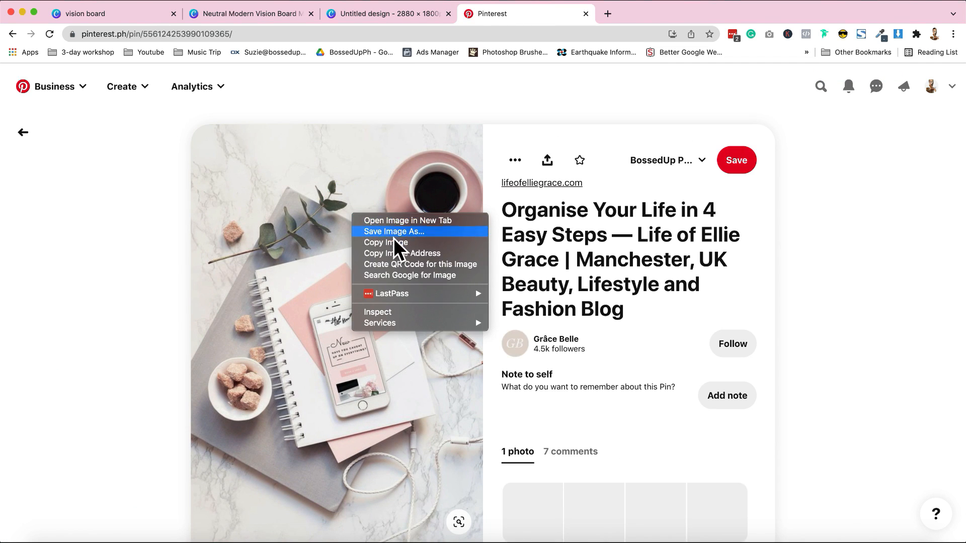
pyautogui.click(409, 246)
pyautogui.press('super+alt+Left')
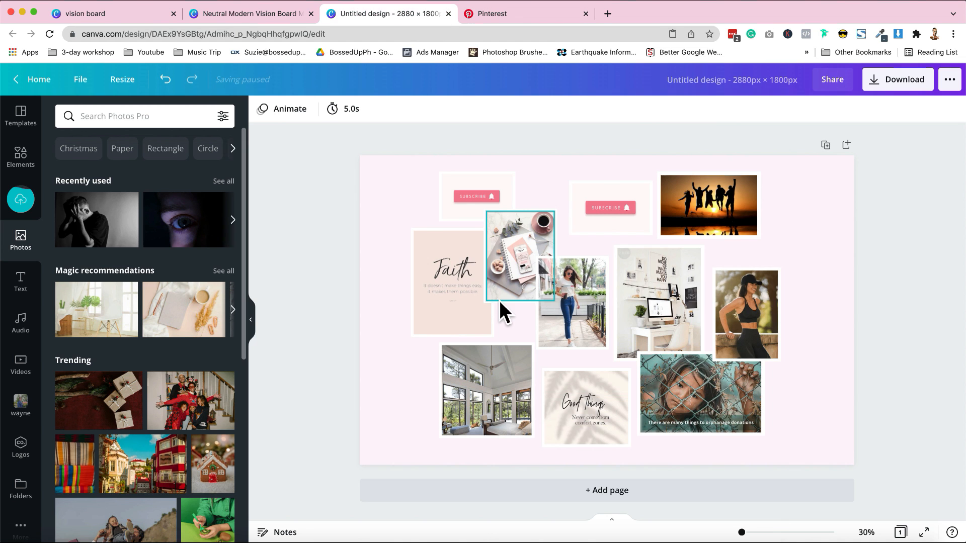
# Step: Replace the workout photo with one from the "fitness aesthetic" pins and fill the upper frames with the ski-lift and family beach photos
pyautogui.click(479, 19)
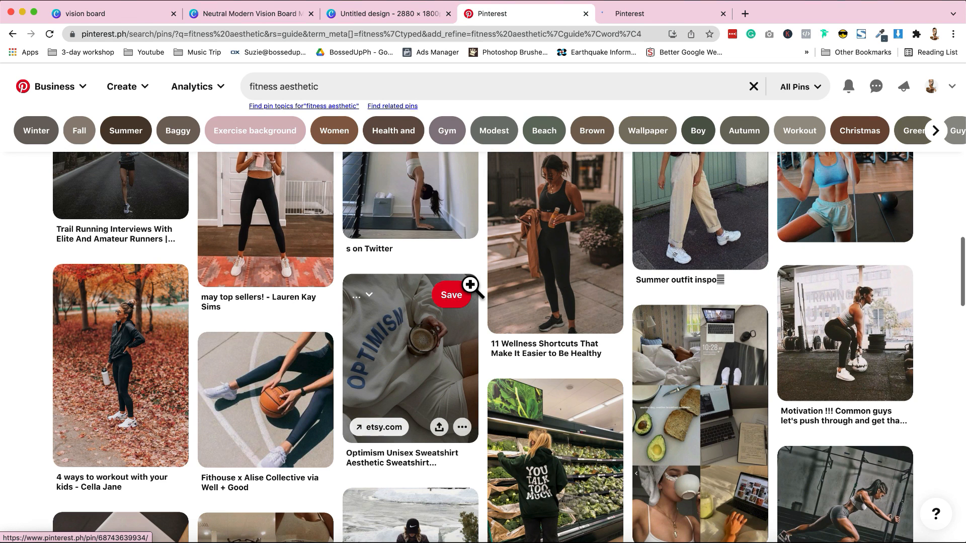
pyautogui.scroll(-3, 471, 285)
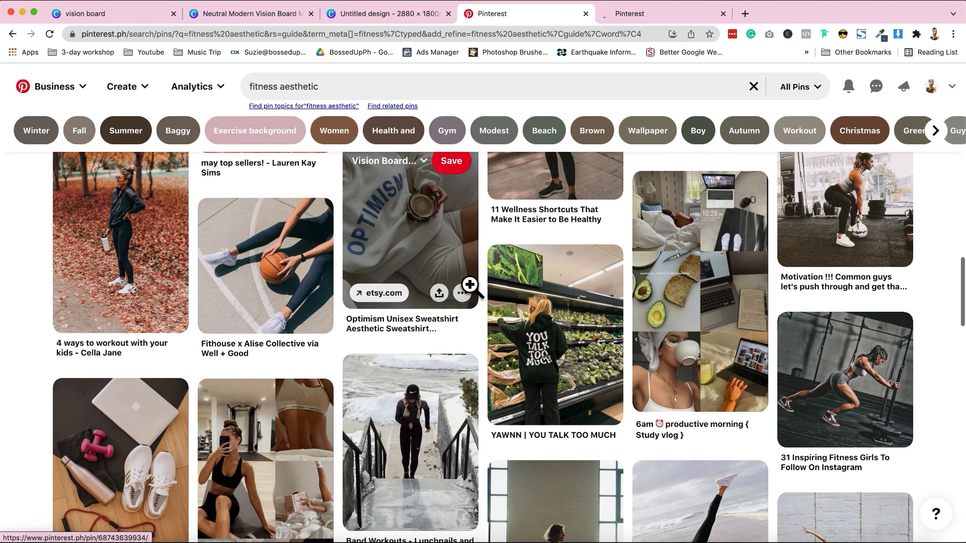
pyautogui.click(406, 16)
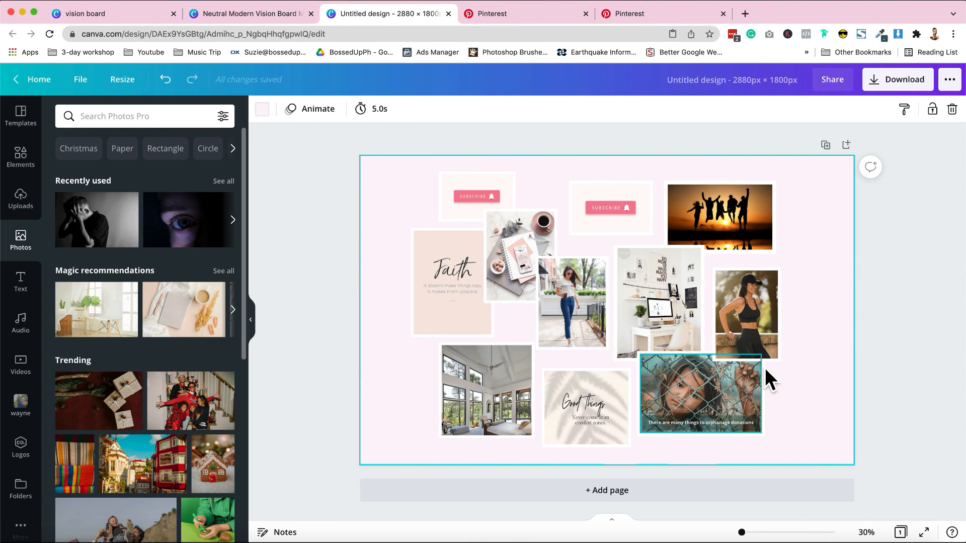
pyautogui.hotkey('ctrl', 'Tab')
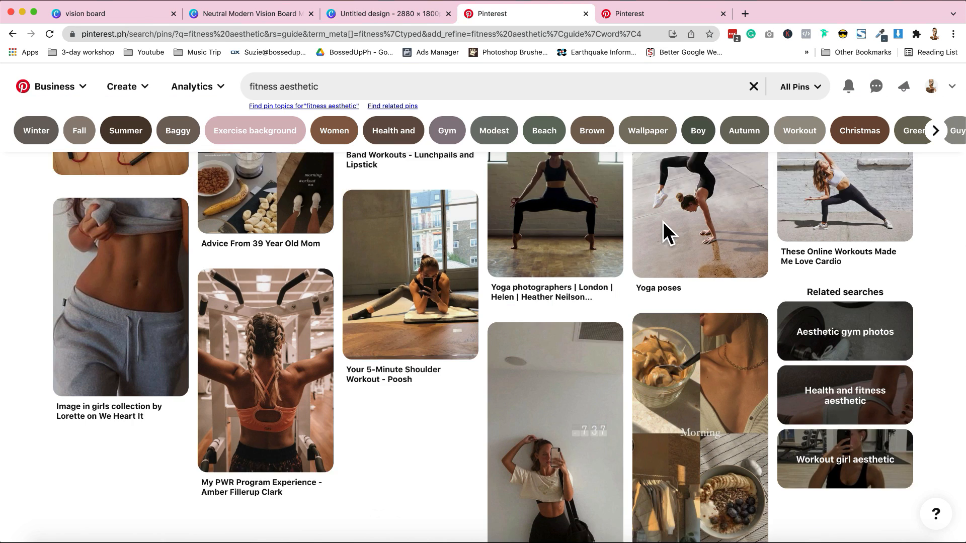
pyautogui.scroll(-5, 664, 223)
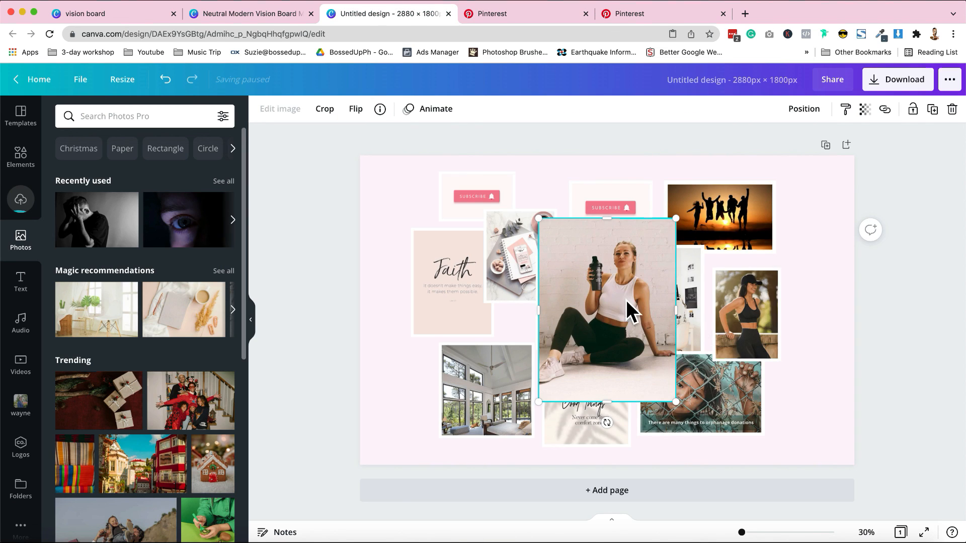
pyautogui.moveTo(626, 300); pyautogui.dragTo(755, 328)
pyautogui.click(794, 376)
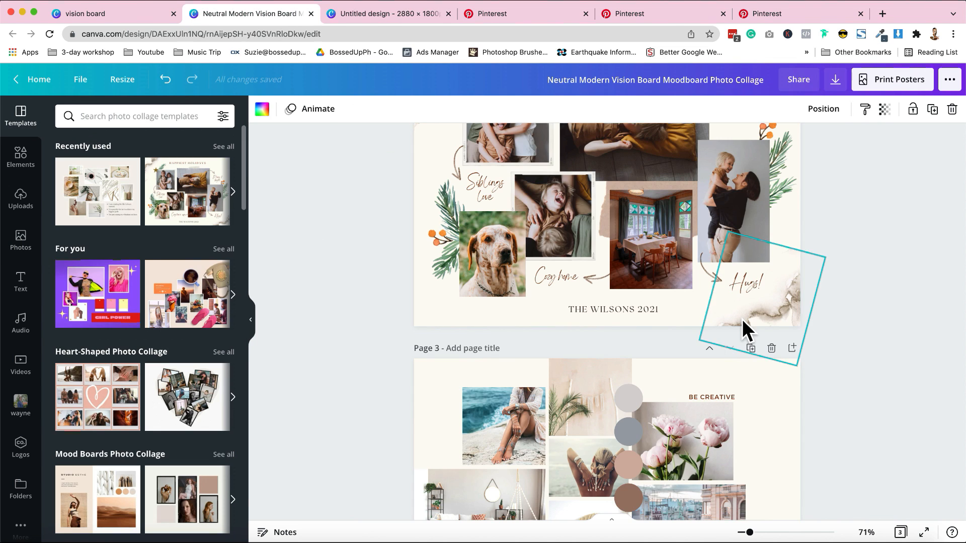
# Step: Copy the watercolour texture from the family collage template page and paste it into the upper-left corner of the vision board
pyautogui.click(742, 319)
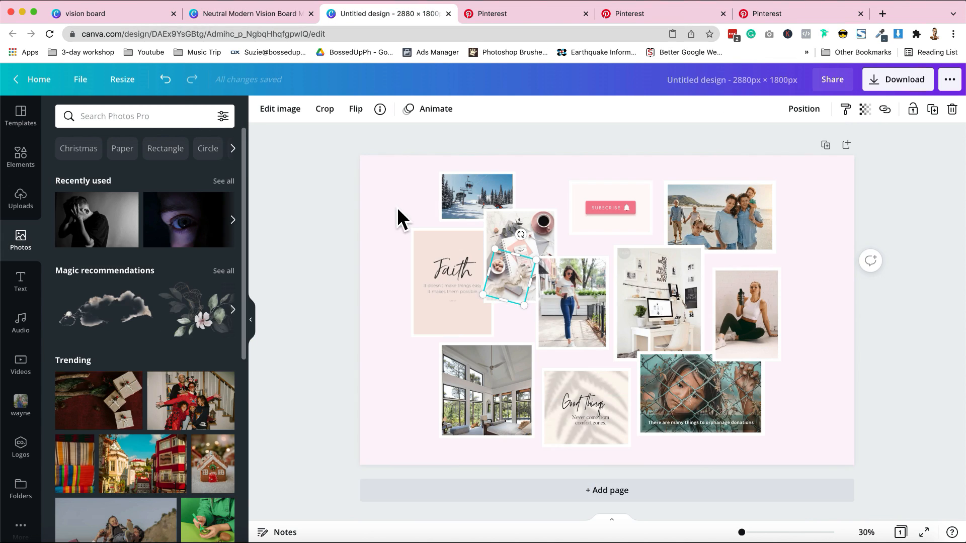
pyautogui.hotkey('ctrl', 'v')
pyautogui.moveTo(515, 291); pyautogui.dragTo(384, 189)
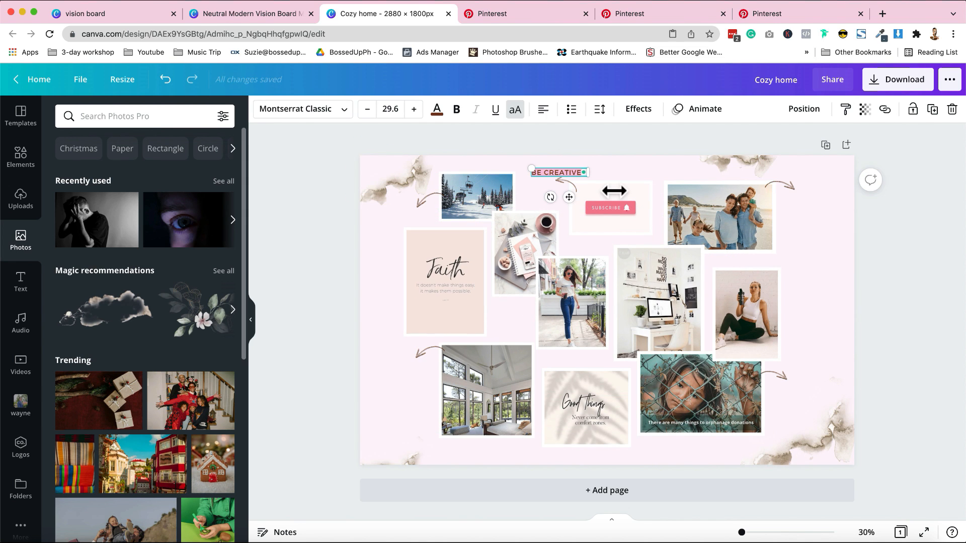
# Step: Change the "BE CREATIVE" label to "YT CHANNEL 100K SUBS" and position it beside the arrow above the Subscribe image
pyautogui.write('YT C')
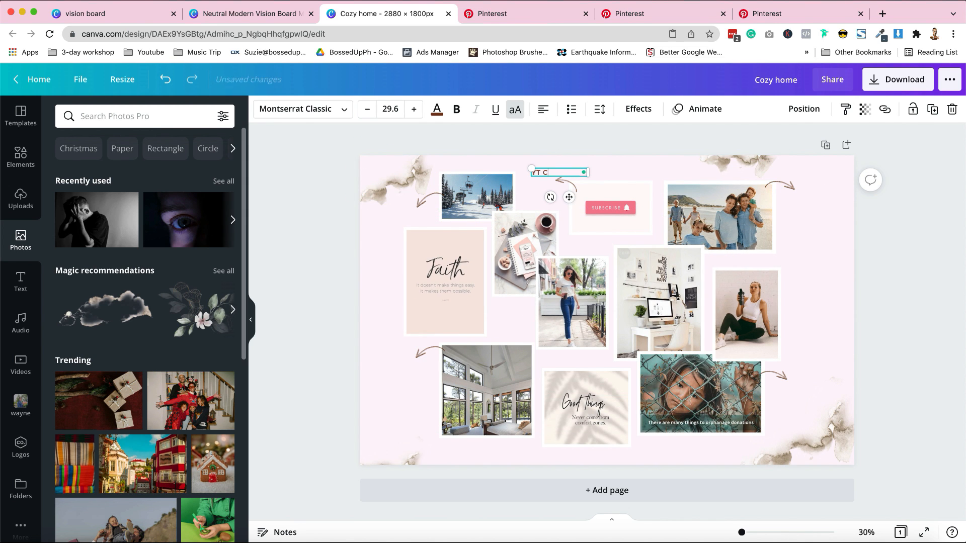
pyautogui.write('HANNEL 100')
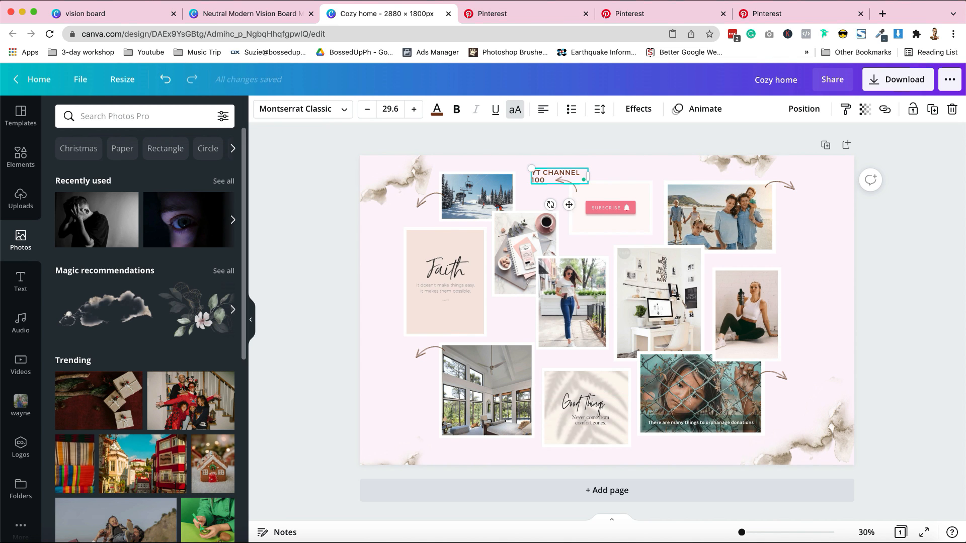
pyautogui.write('K SUBS')
pyautogui.click(645, 167)
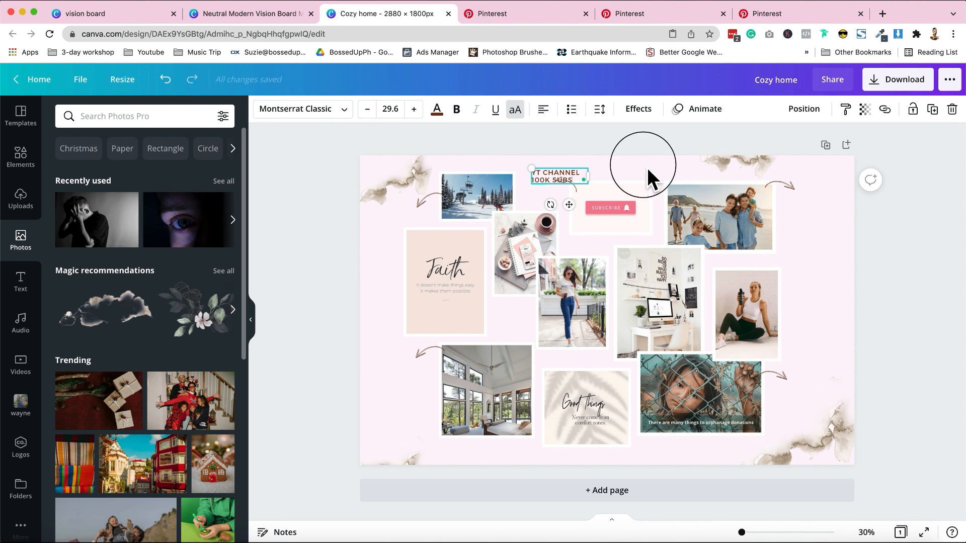
pyautogui.moveTo(546, 184)
pyautogui.mouseDown()
pyautogui.moveTo(537, 171)
pyautogui.moveTo(557, 176)
pyautogui.mouseUp()
pyautogui.click(539, 153)
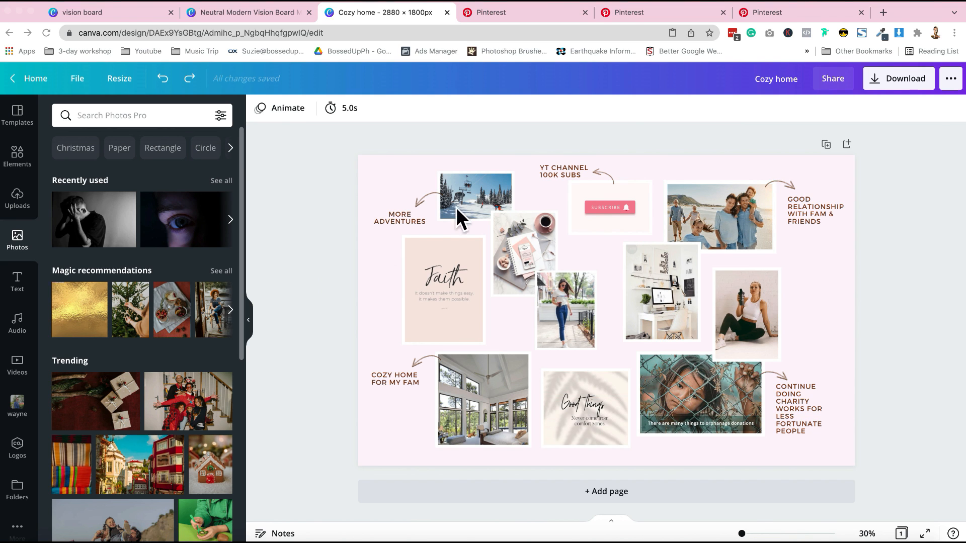
# Step: Scale down the whole collage with its labels and shift it to leave free space along the page's right side
pyautogui.click(670, 280)
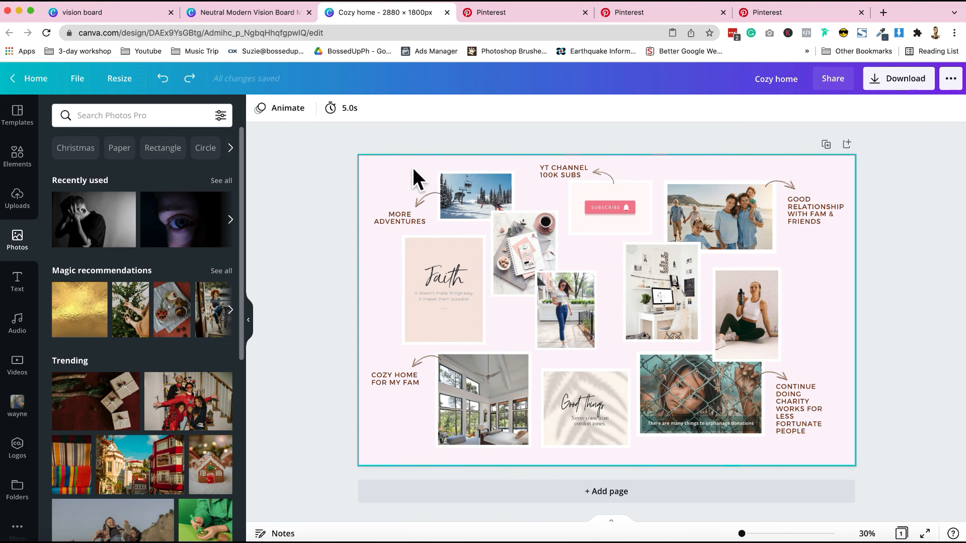
pyautogui.moveTo(382, 164); pyautogui.dragTo(850, 453)
pyautogui.moveTo(846, 447); pyautogui.dragTo(743, 446)
pyautogui.moveTo(668, 371); pyautogui.dragTo(667, 400)
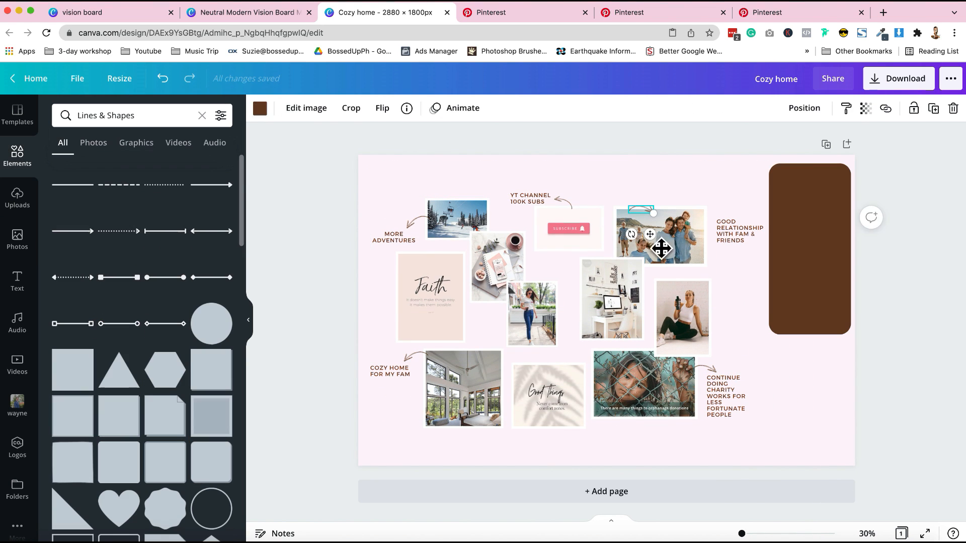
# Step: Move the family label and arrow above the beach photo, and enlarge the brown rounded rectangle down the page's right side
pyautogui.moveTo(659, 246); pyautogui.dragTo(667, 223)
pyautogui.moveTo(734, 236); pyautogui.dragTo(683, 201)
pyautogui.moveTo(793, 289); pyautogui.dragTo(768, 277)
pyautogui.moveTo(830, 352); pyautogui.dragTo(803, 460)
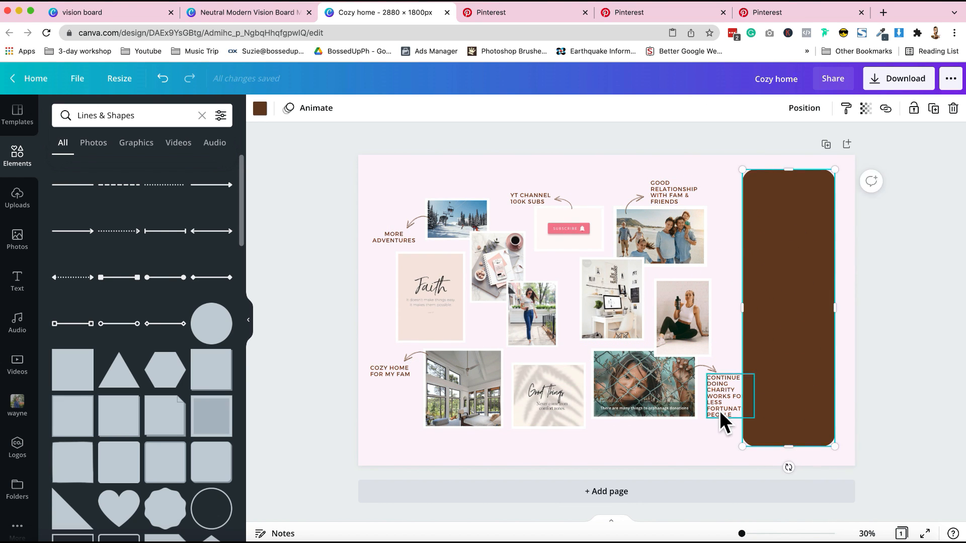
# Step: Move the charity photo, its arrow and its label down and inward so they clear the brown rectangle
pyautogui.moveTo(714, 402); pyautogui.dragTo(714, 404)
pyautogui.moveTo(713, 370); pyautogui.dragTo(704, 440)
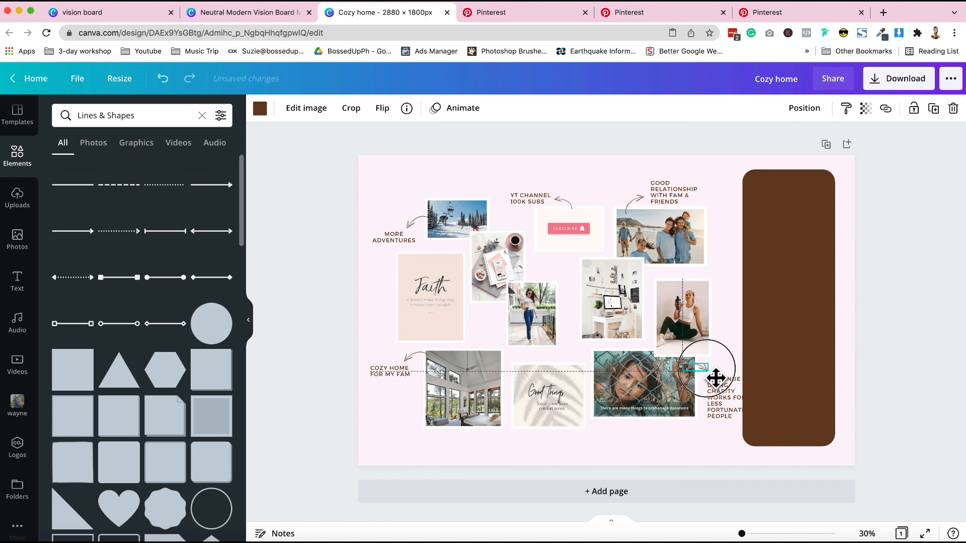
pyautogui.click(713, 382)
pyautogui.moveTo(743, 398)
pyautogui.mouseDown()
pyautogui.moveTo(765, 400)
pyautogui.moveTo(748, 409)
pyautogui.mouseUp()
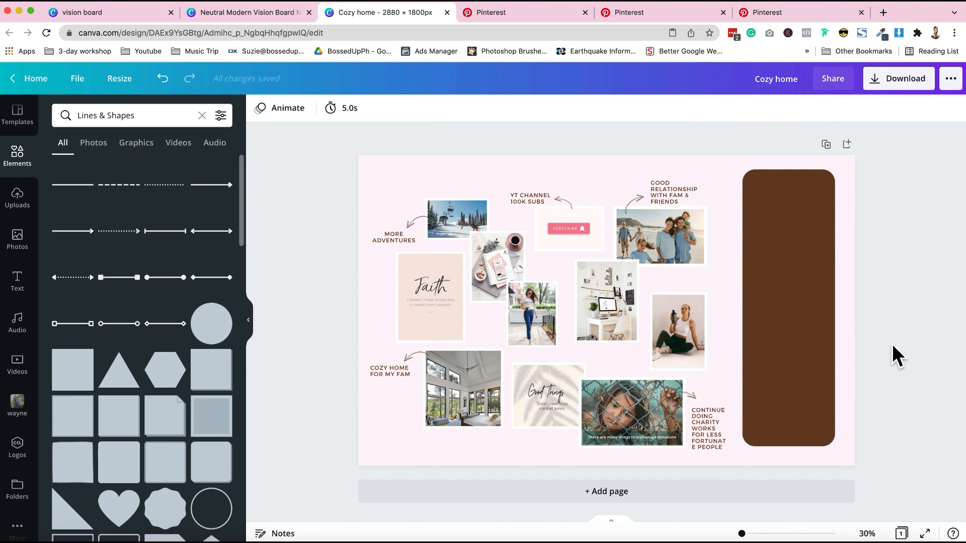
# Step: Recolour the tall rounded rectangle white and widen it slightly toward the page's right edge
pyautogui.click(828, 317)
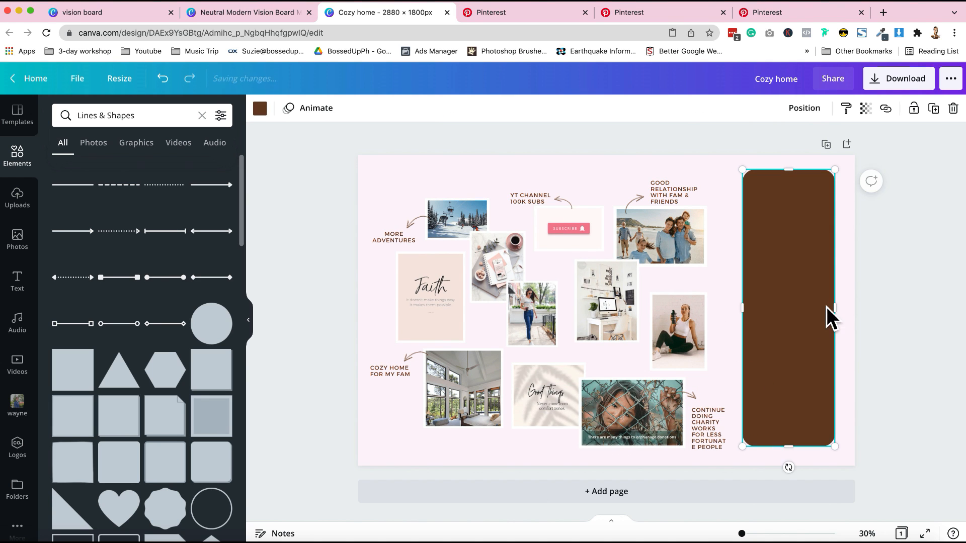
pyautogui.click(259, 107)
pyautogui.click(188, 354)
pyautogui.click(345, 217)
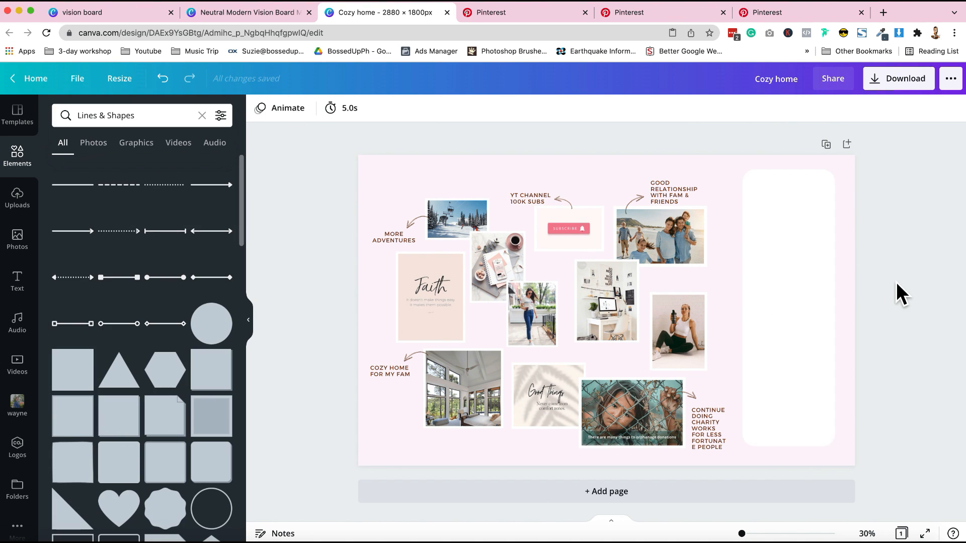
pyautogui.click(828, 315)
pyautogui.moveTo(835, 315); pyautogui.dragTo(839, 317)
pyautogui.click(907, 292)
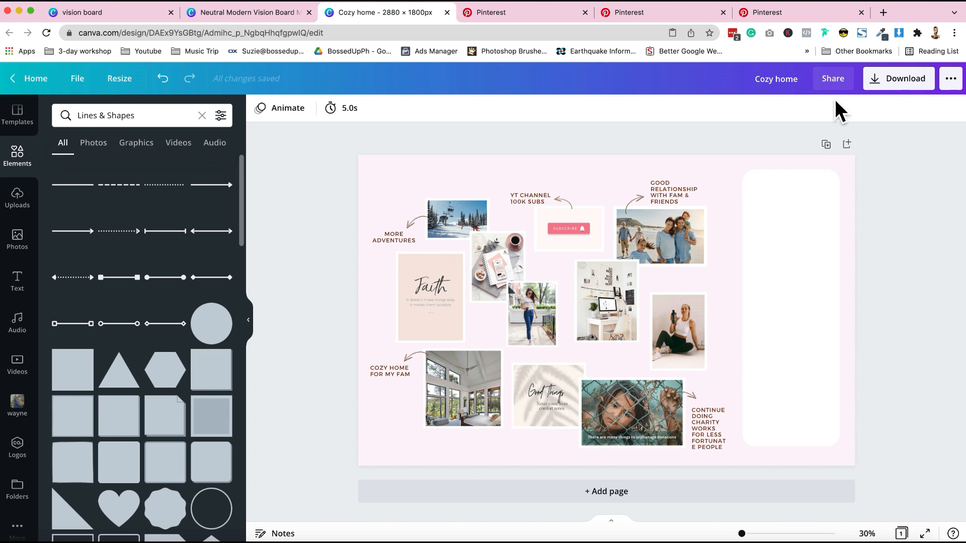
# Step: Download the design as a PNG and set Cozy home.png from Downloads as the desktop background
pyautogui.click(923, 92)
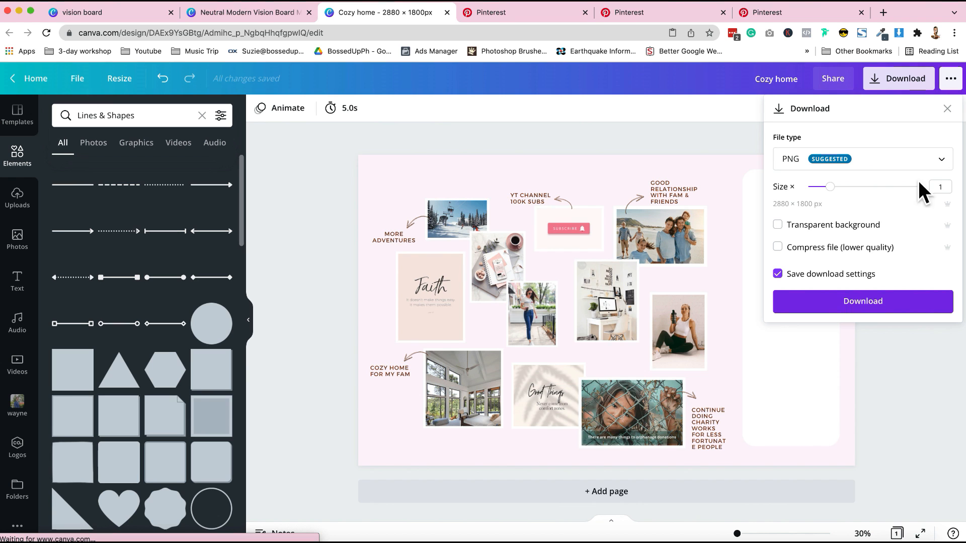
pyautogui.click(913, 307)
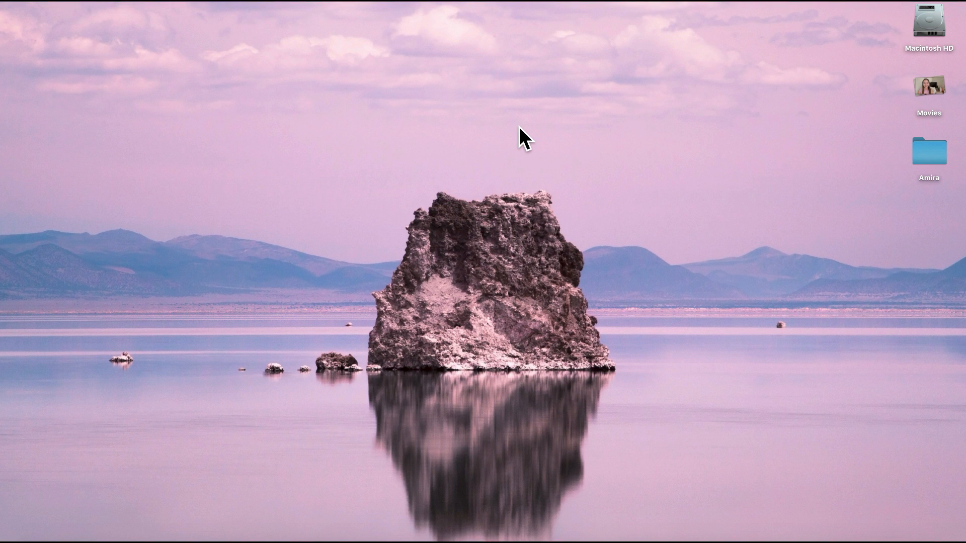
pyautogui.rightClick(519, 127)
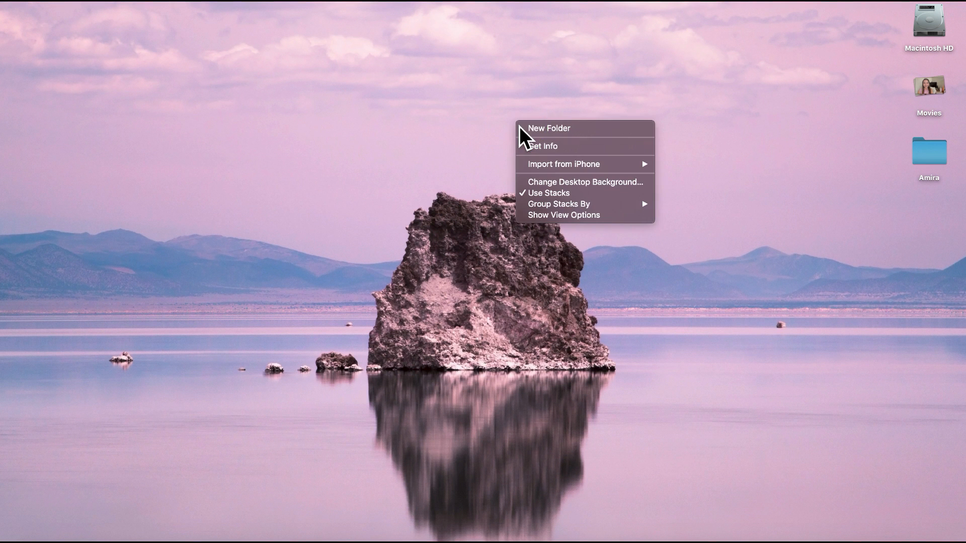
pyautogui.click(597, 184)
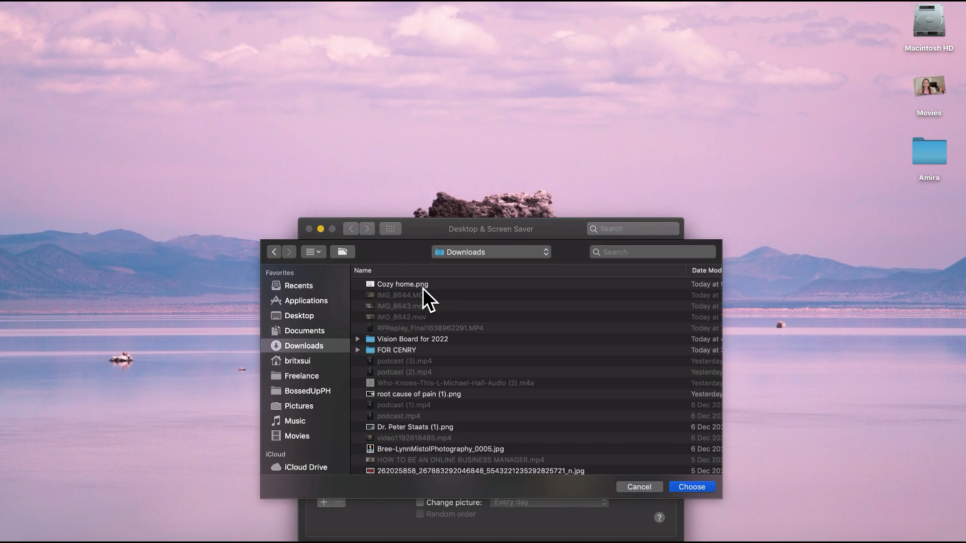
pyautogui.click(422, 285)
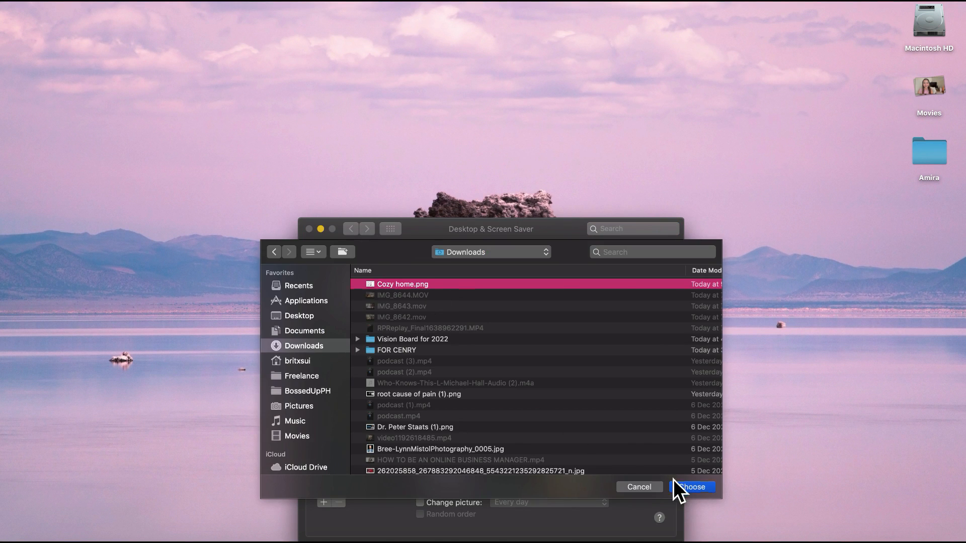
pyautogui.click(690, 488)
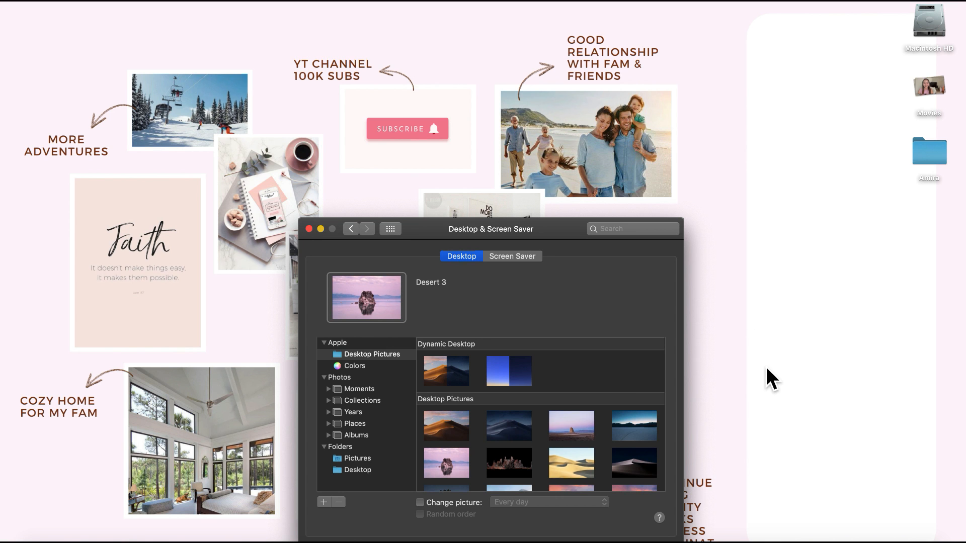
pyautogui.click(309, 229)
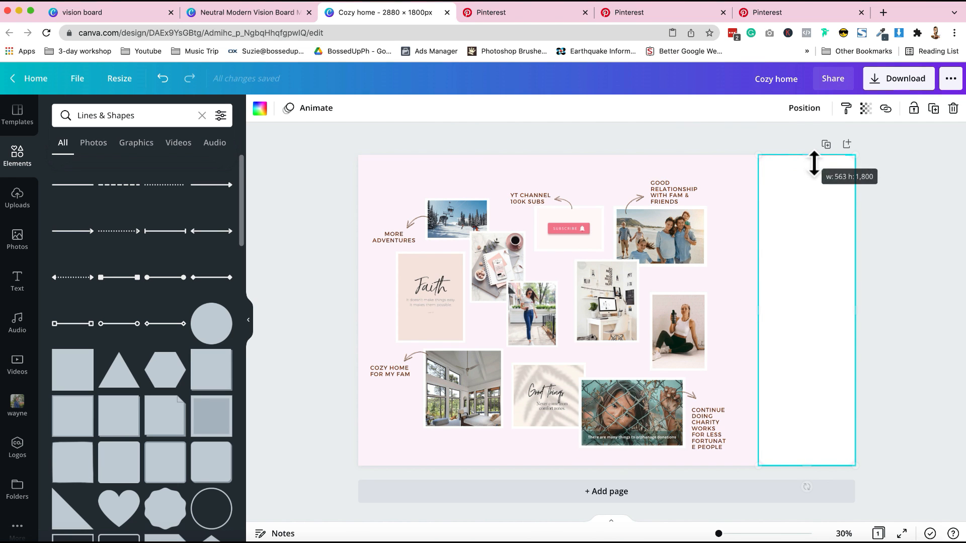
# Step: Stretch the white rectangle to the page's full 1,800 px height at the right edge and widen the charity label's text box
pyautogui.click(685, 152)
pyautogui.click(723, 446)
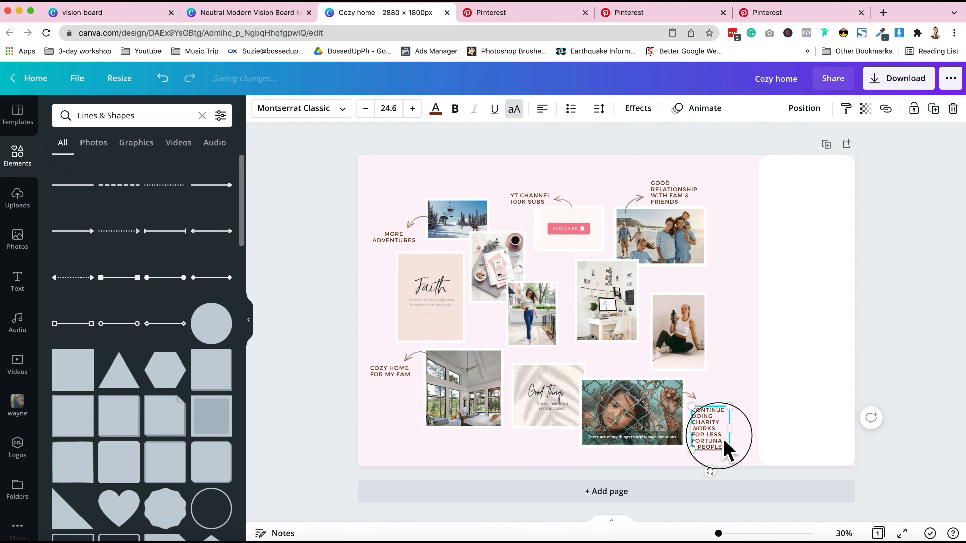
pyautogui.moveTo(739, 439); pyautogui.dragTo(745, 439)
# Step: Download the revised vision board as a PNG and open the desktop background settings
pyautogui.click(905, 79)
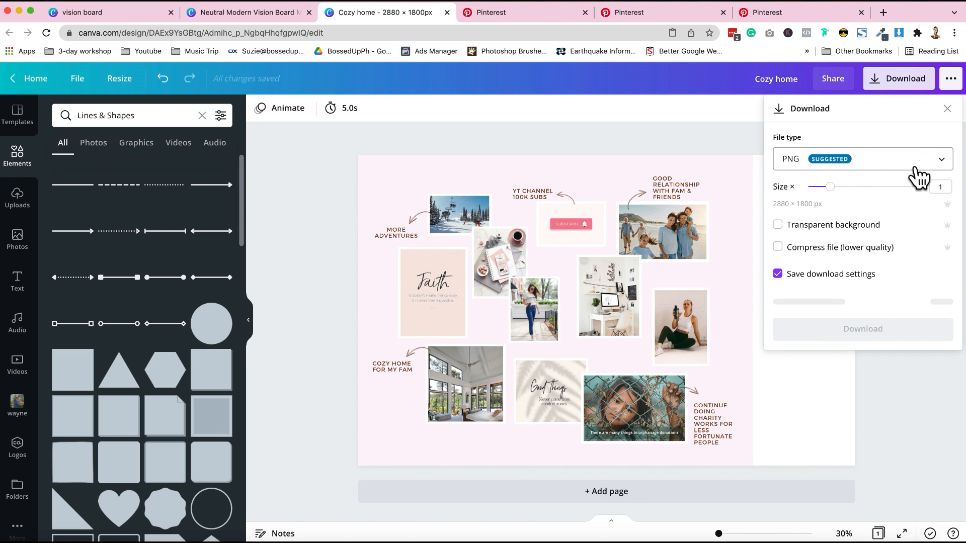
pyautogui.click(914, 306)
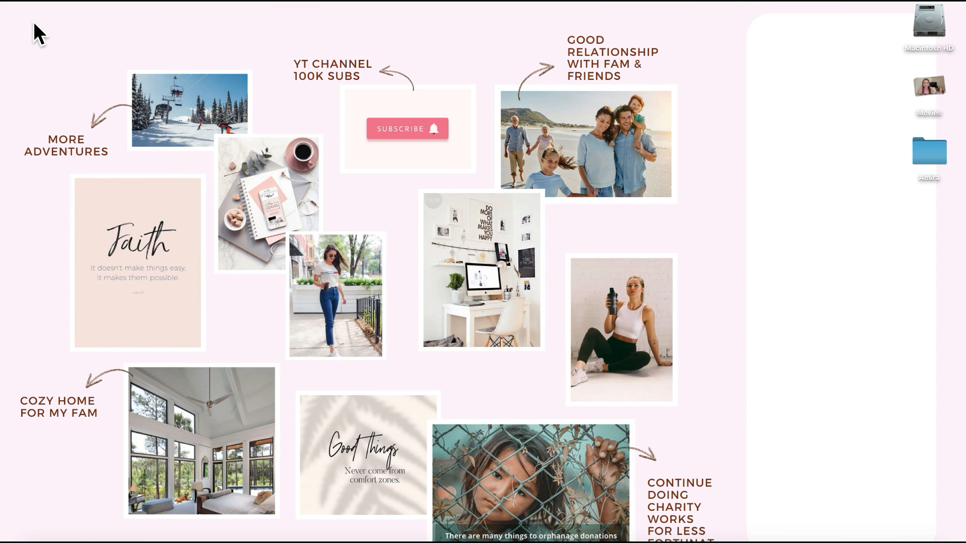
pyautogui.rightClick(508, 164)
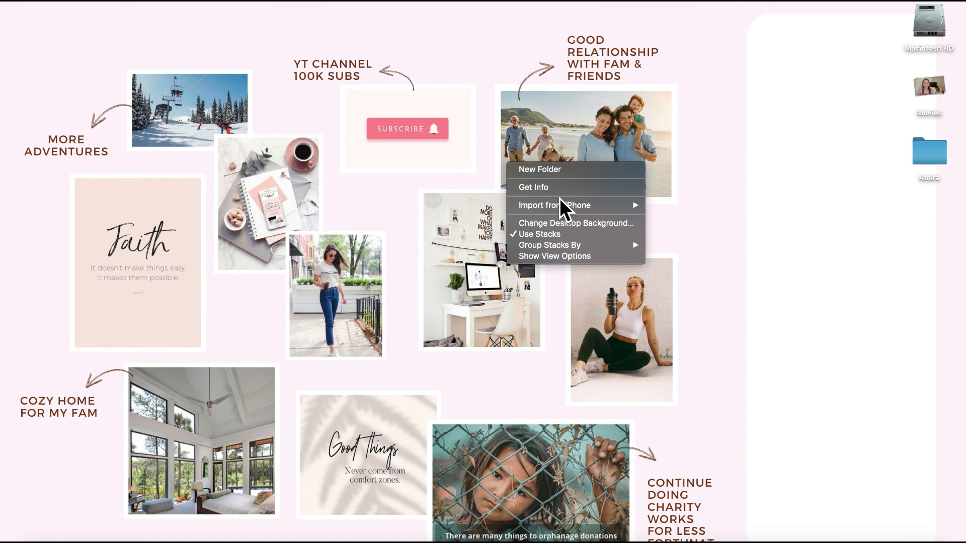
pyautogui.click(572, 225)
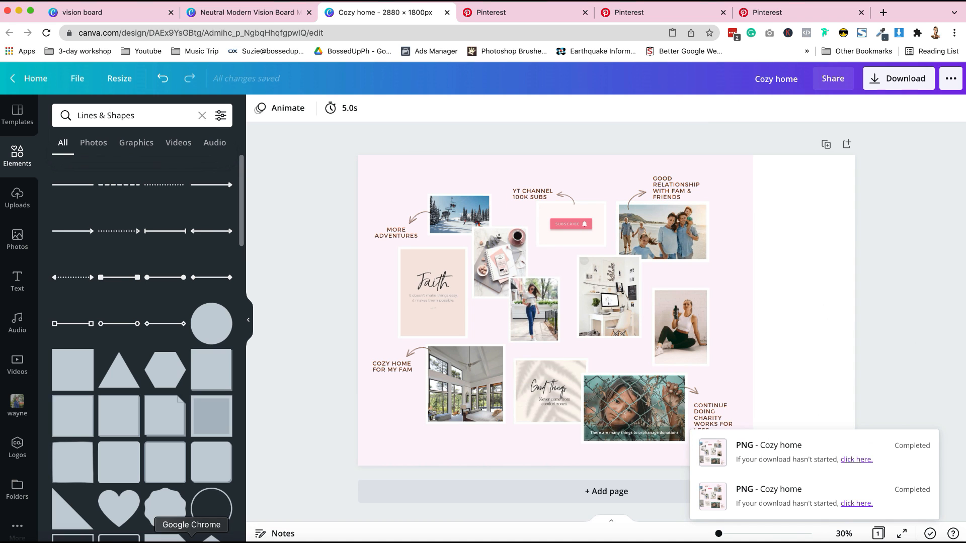
pyautogui.click(81, 82)
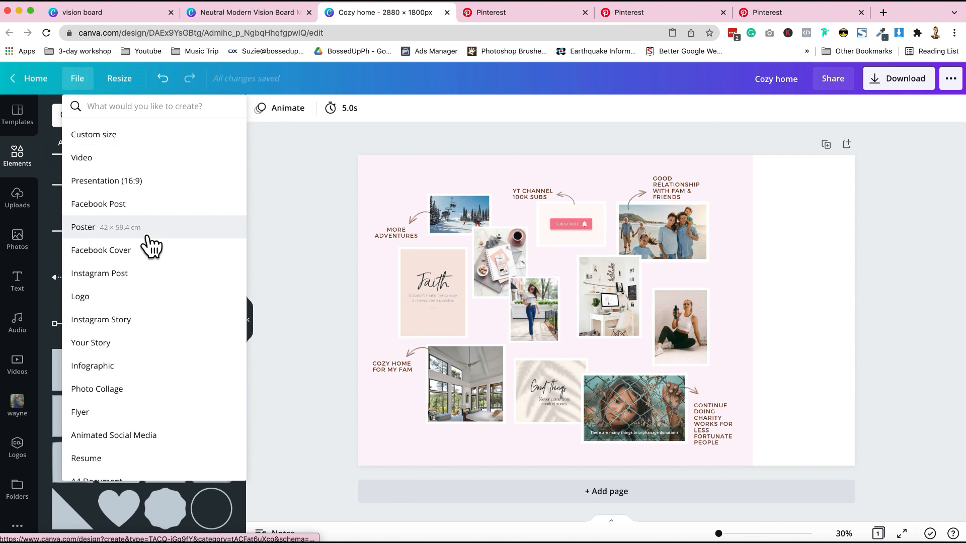
pyautogui.click(175, 324)
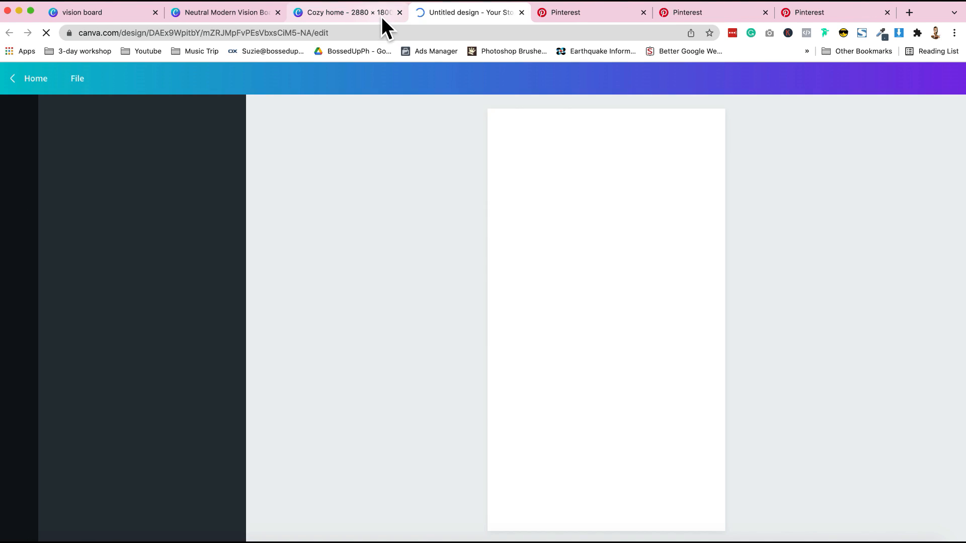
pyautogui.click(382, 16)
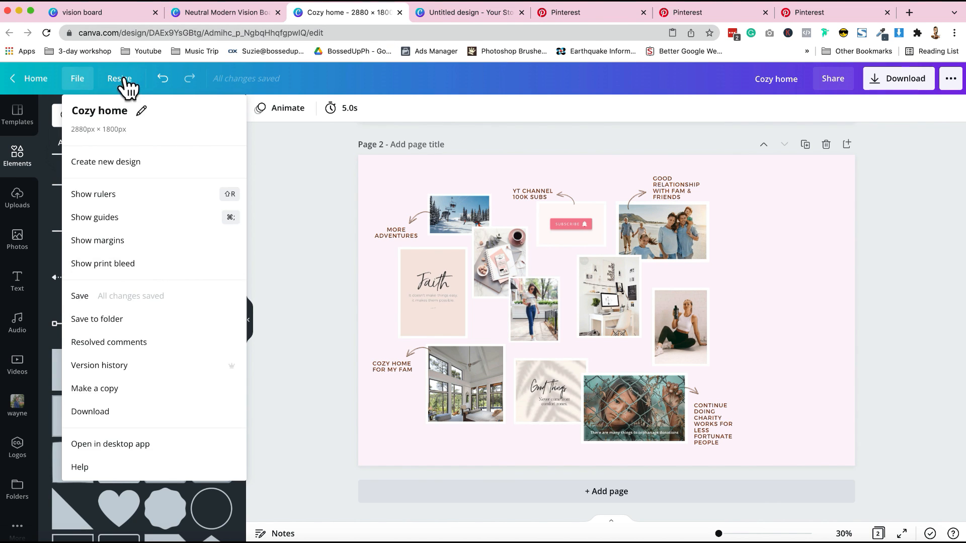
# Step: Create a copy of the vision board resized to the Instagram Story format, 1080 × 1920 px
pyautogui.click(129, 89)
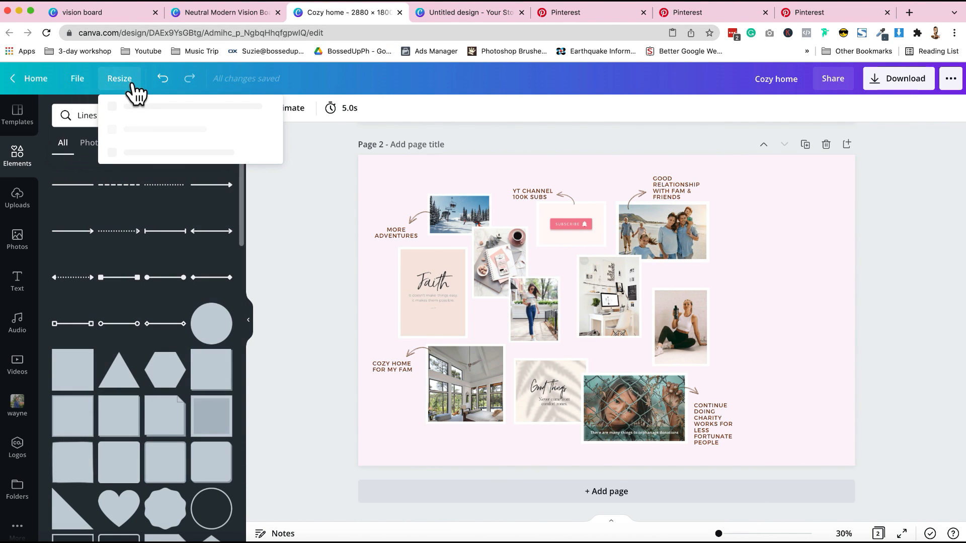
pyautogui.click(125, 265)
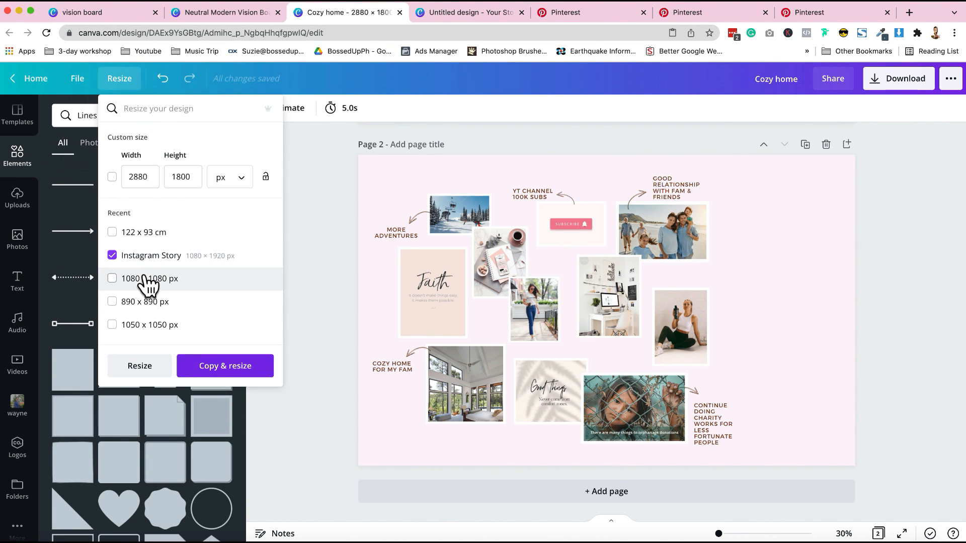
pyautogui.click(233, 377)
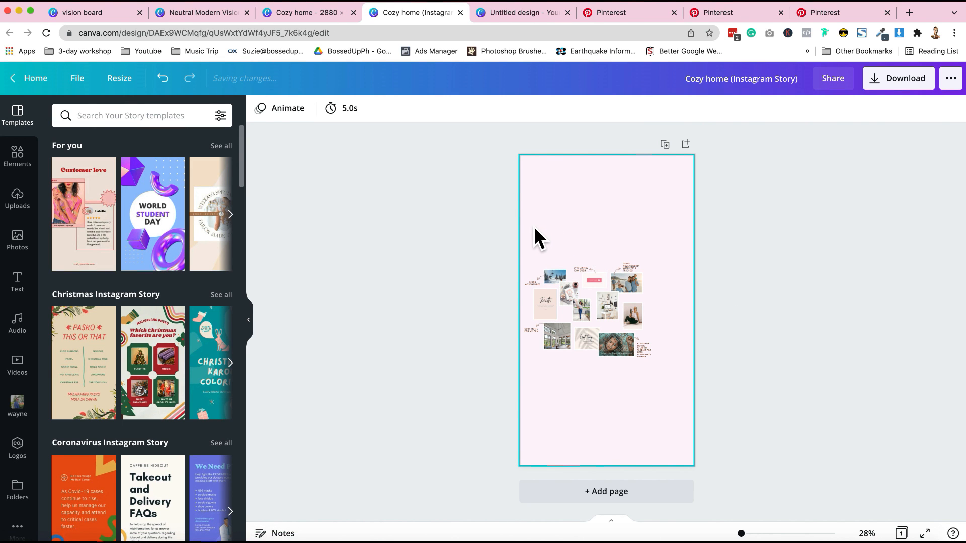
# Step: Rearrange the collage's photos and labels to fill the tall story page, leaving room for a heading above them
pyautogui.moveTo(532, 225); pyautogui.dragTo(661, 392)
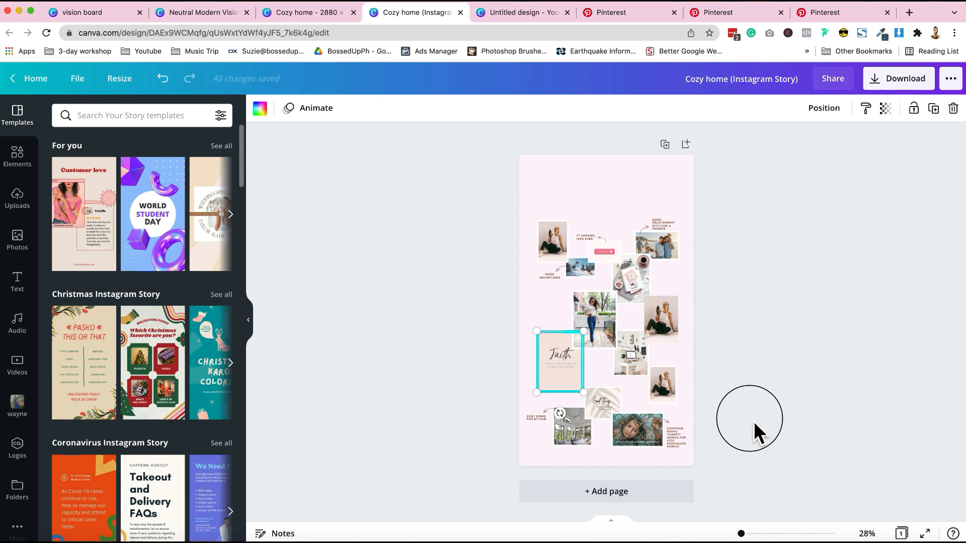
pyautogui.click(753, 421)
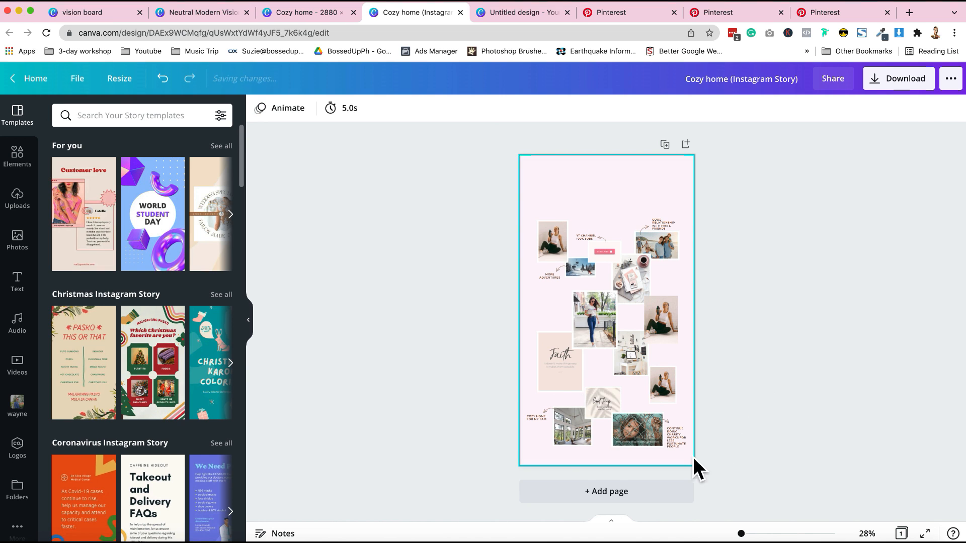
pyautogui.moveTo(693, 456); pyautogui.dragTo(554, 210)
pyautogui.moveTo(641, 326); pyautogui.dragTo(642, 303)
pyautogui.press('super+z')
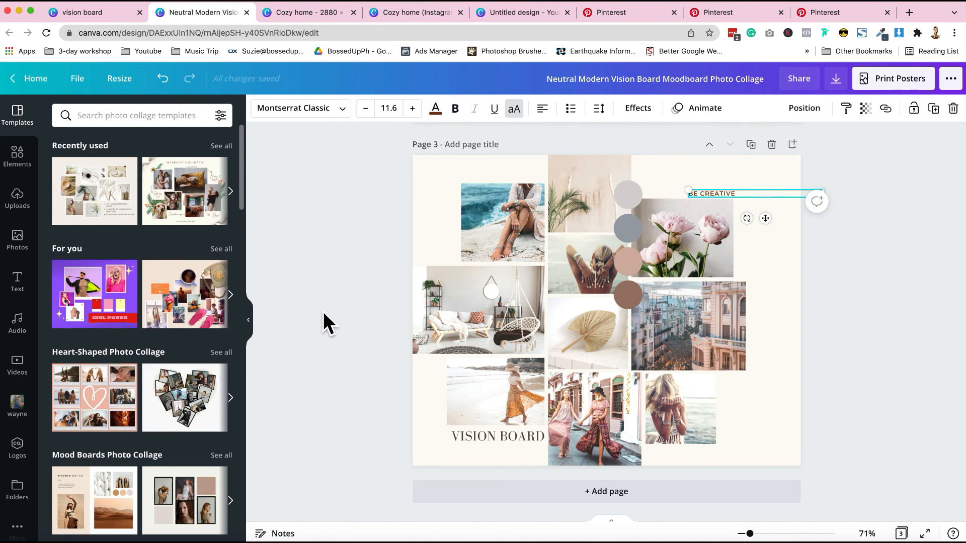
# Step: Add a Bodoni FLF heading above the collage reading "I'm attracting all the beautiful things and events in life"
pyautogui.scroll(10, 325, 310)
pyautogui.scroll(-5, 326, 313)
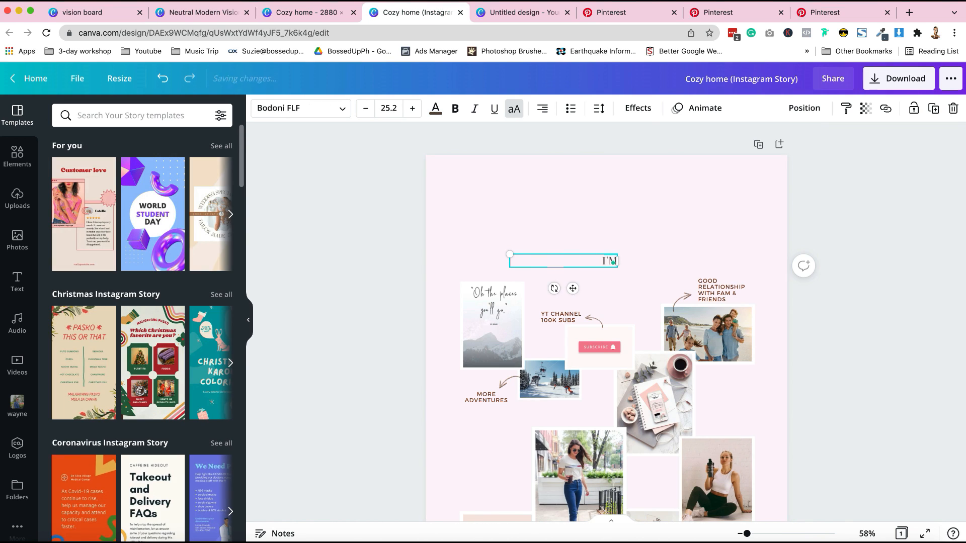
pyautogui.write("I'm attracting")
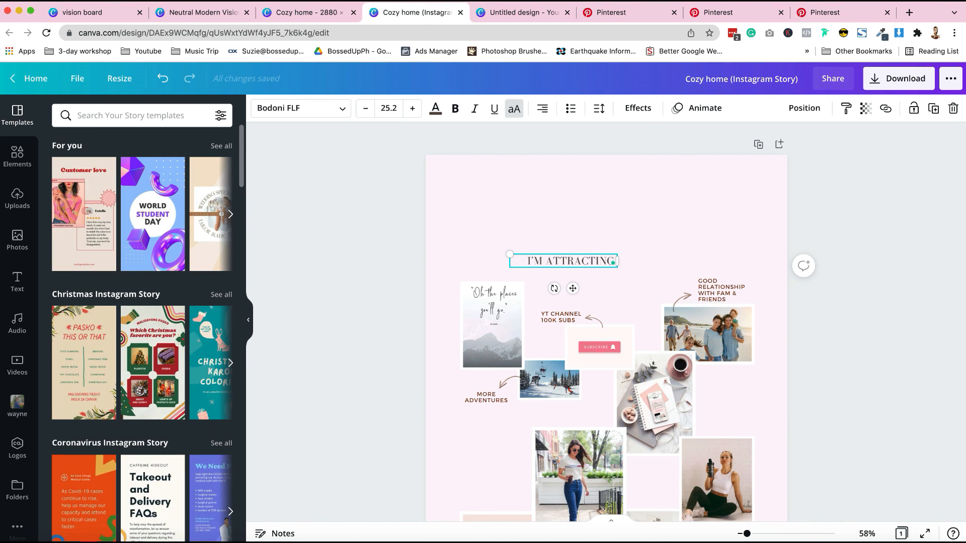
pyautogui.write(' all the beautiful thing')
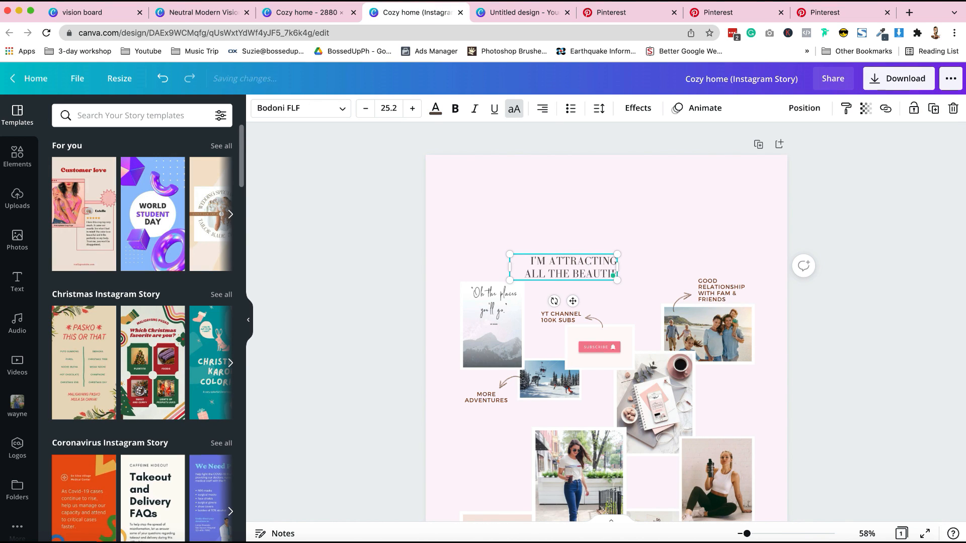
pyautogui.write('s and events in')
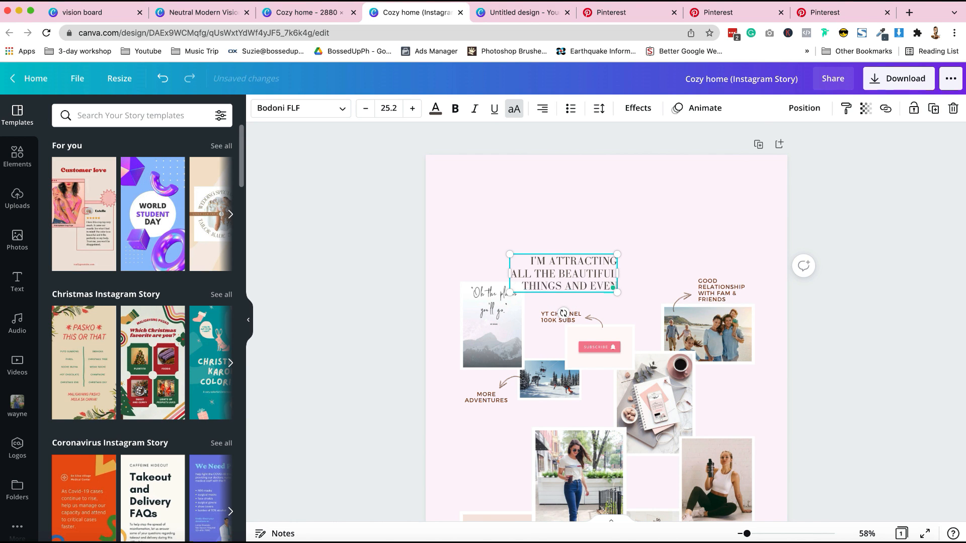
pyautogui.write(' life')
# Step: Widen the heading's text box so it runs over two lines and centre it above the collage
pyautogui.scroll(-6, 650, 207)
pyautogui.scroll(5, 649, 211)
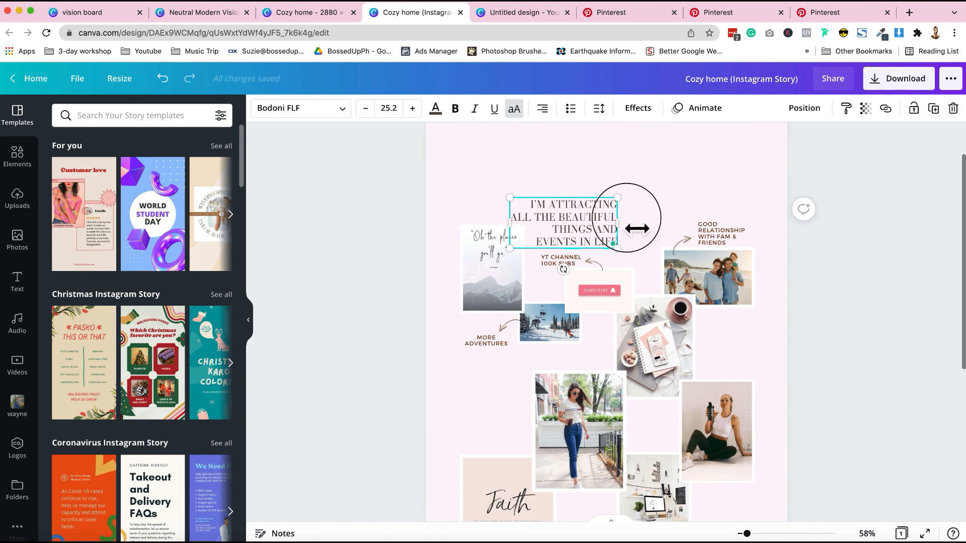
pyautogui.moveTo(619, 223); pyautogui.dragTo(770, 220)
pyautogui.moveTo(528, 206); pyautogui.dragTo(522, 176)
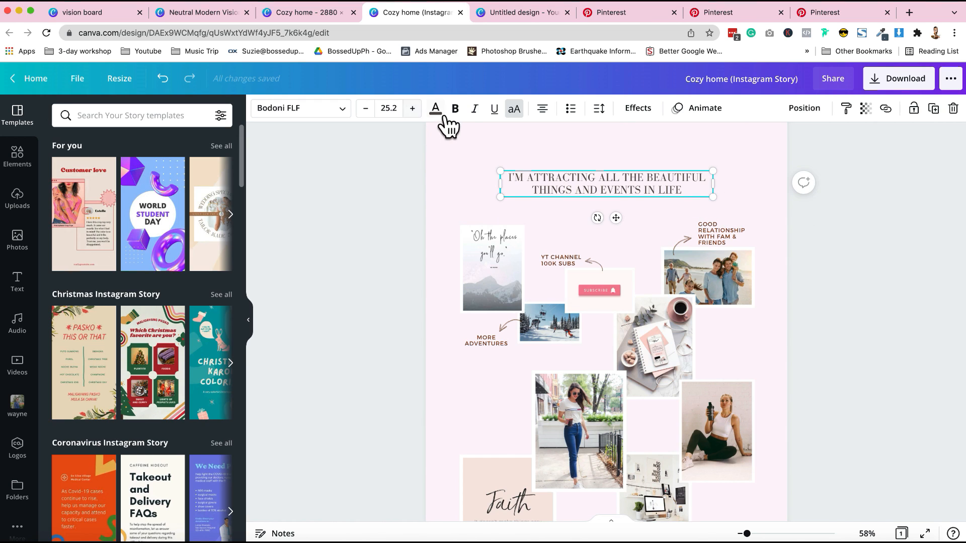
# Step: Recolour the heading with the reddish-brown document colour used for the labels
pyautogui.click(436, 109)
pyautogui.click(165, 176)
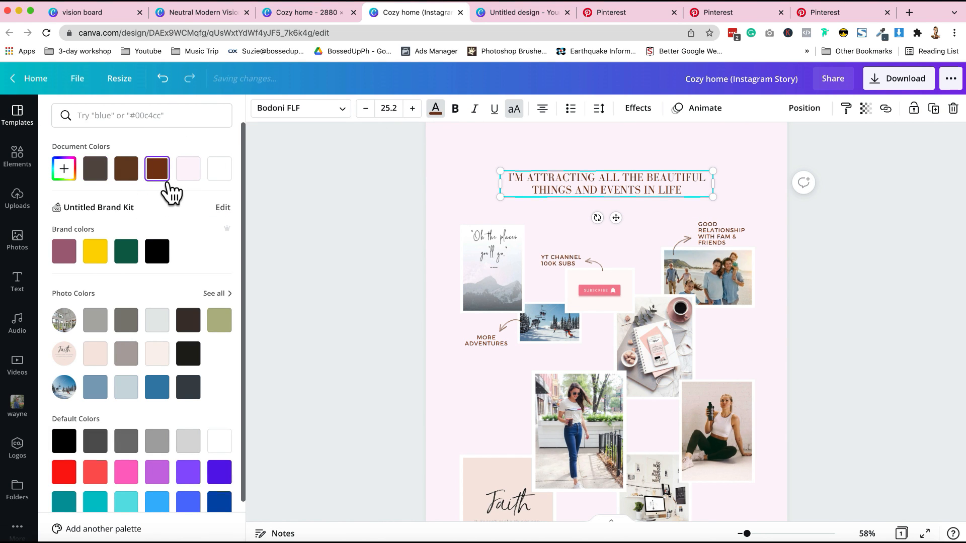
pyautogui.click(373, 238)
# Step: Download the Instagram Story design as a PNG at 1080 × 1920 px
pyautogui.scroll(-1, 373, 238)
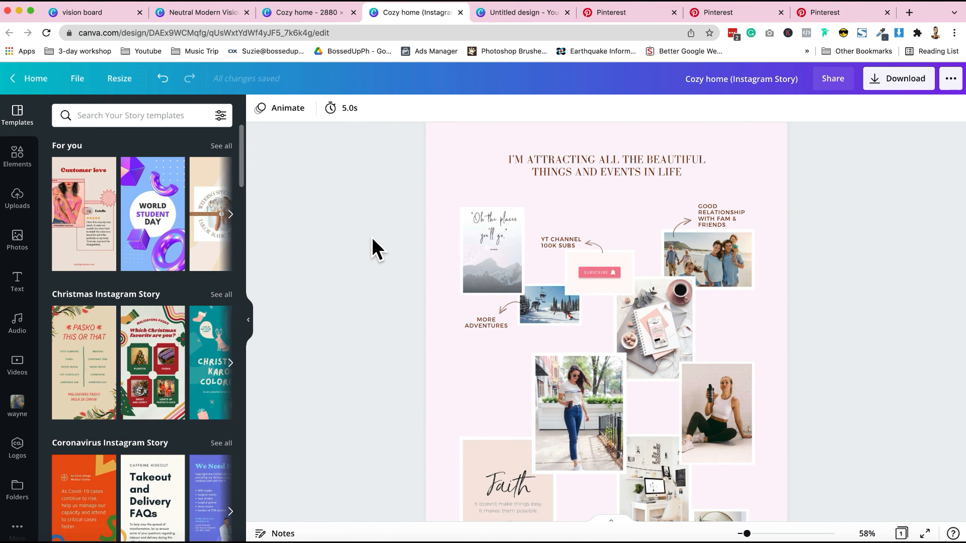
pyautogui.scroll(-5, 372, 237)
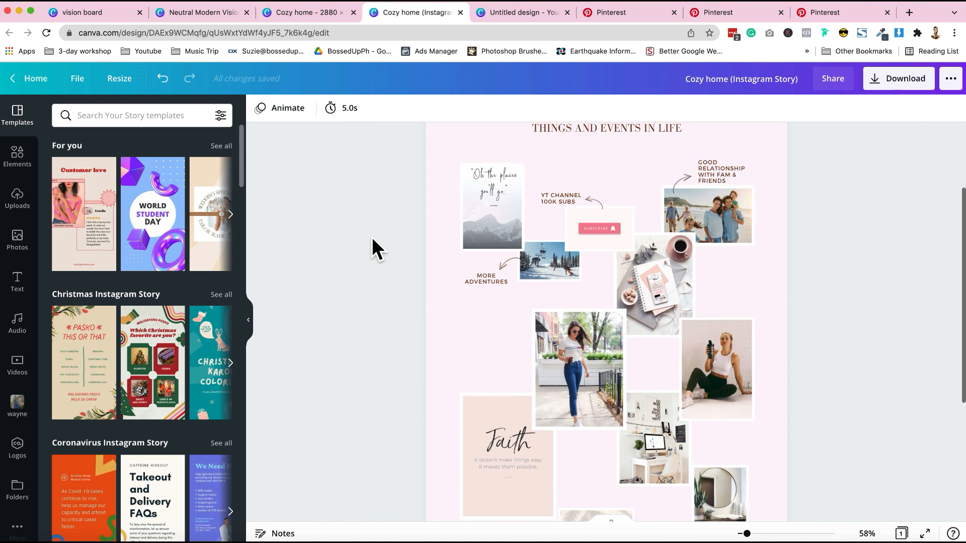
pyautogui.click(898, 78)
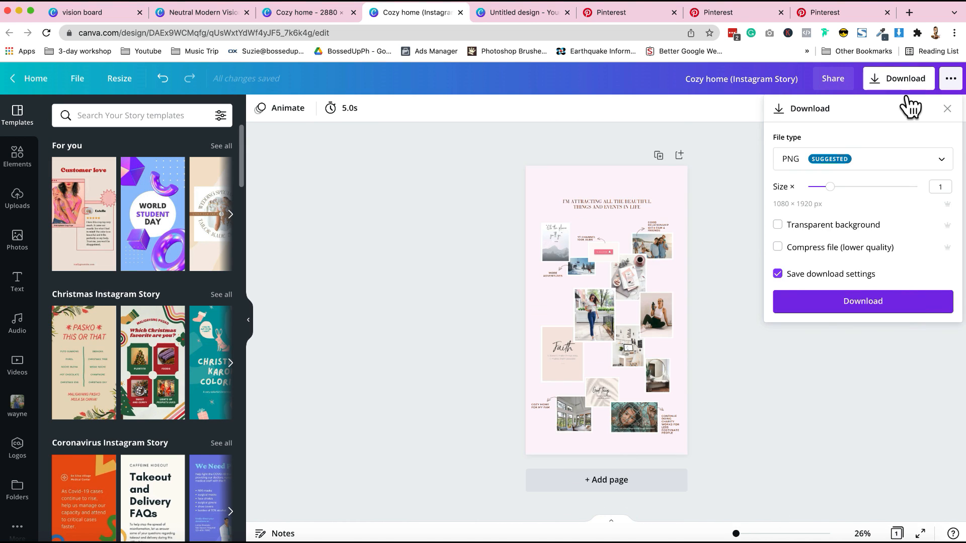
pyautogui.click(908, 306)
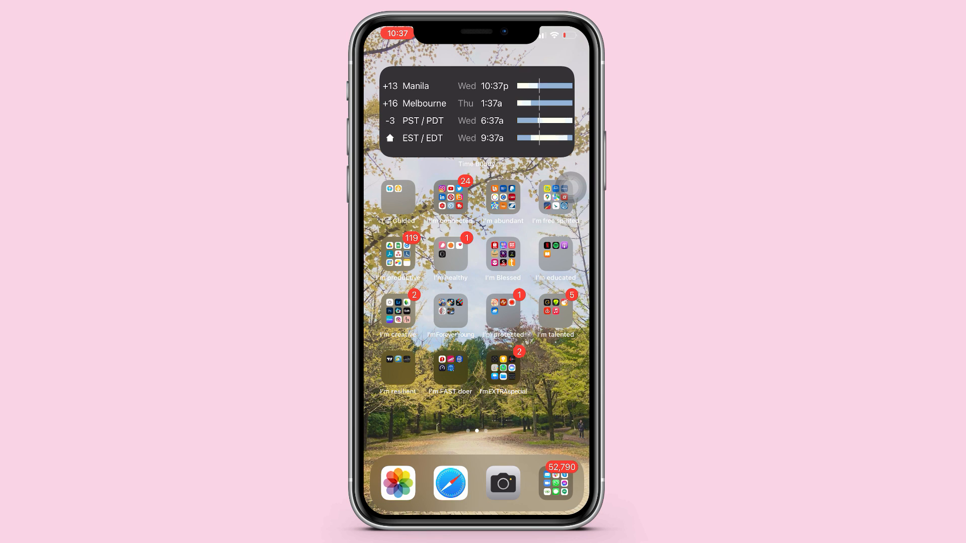
# Step: Switch to VSCO on the phone and open the vision board image for editing
pyautogui.click(397, 311)
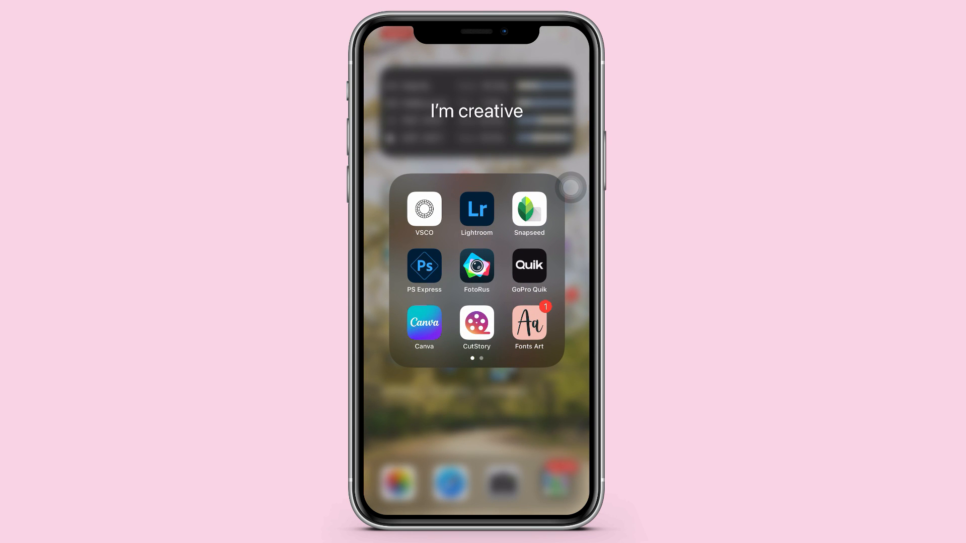
pyautogui.click(424, 208)
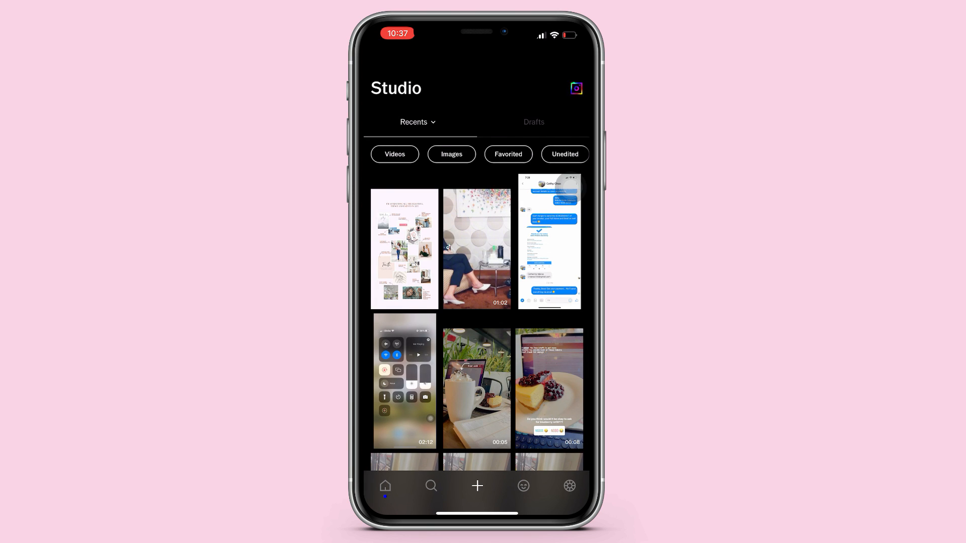
pyautogui.click(404, 249)
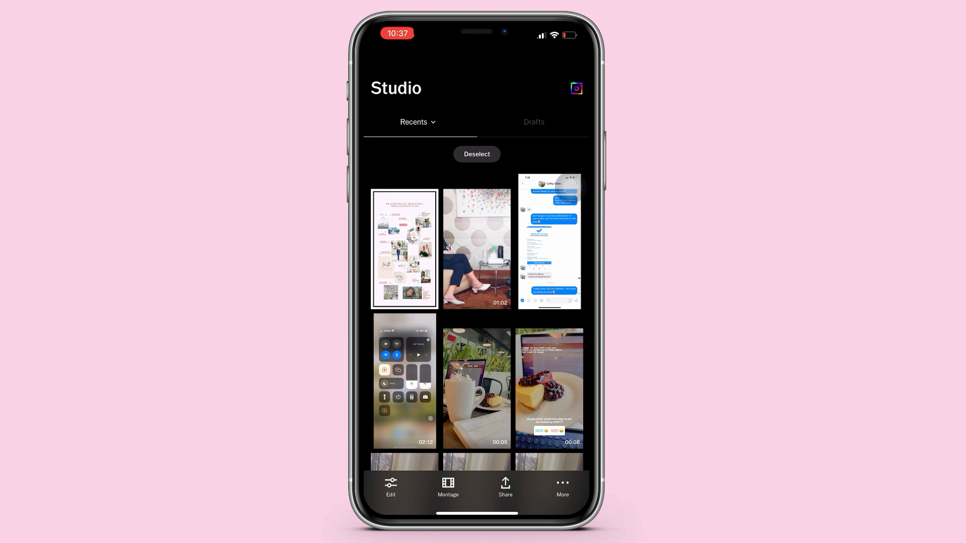
pyautogui.click(391, 487)
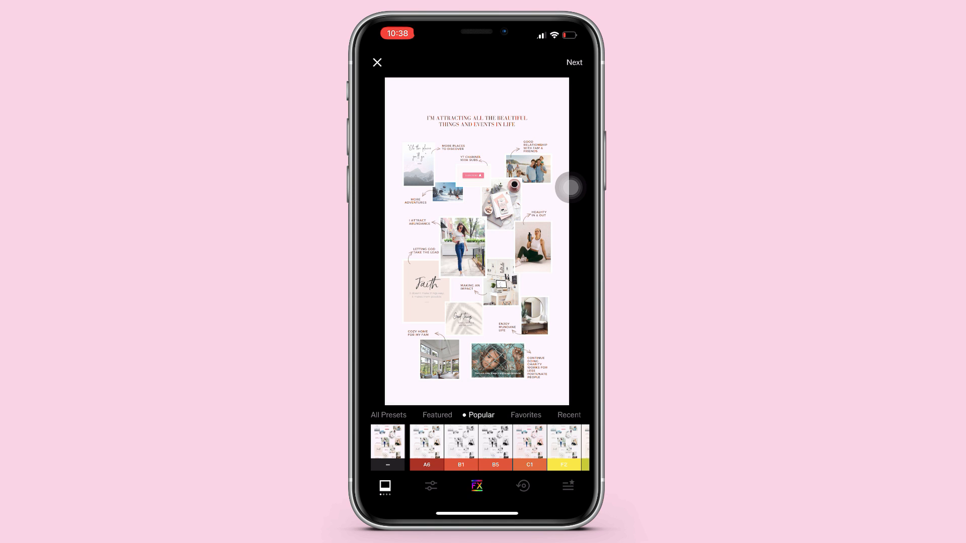
# Step: Apply the C1 preset to the vision board image and reduce its strength to +7.0
pyautogui.click(388, 415)
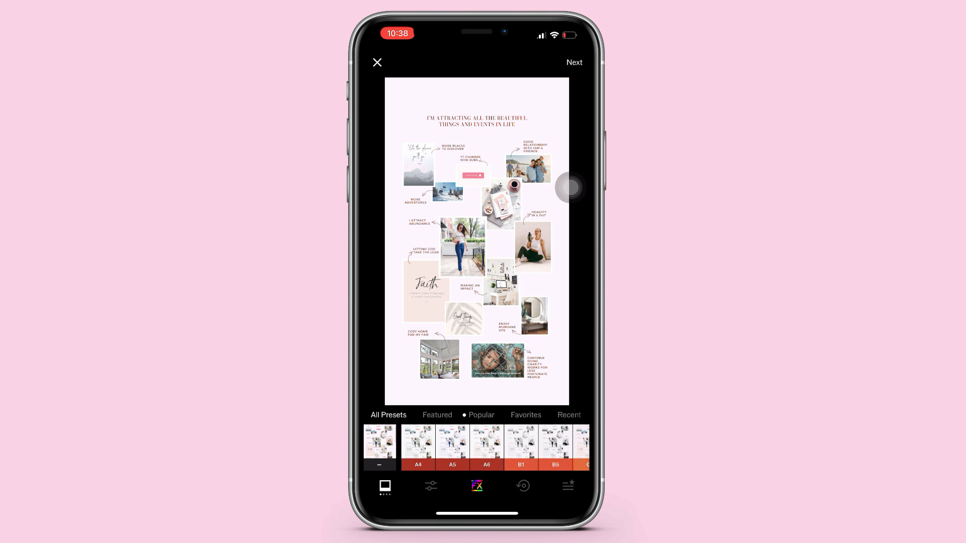
pyautogui.hscroll(3, 476, 448)
pyautogui.hscroll(10, 476, 447)
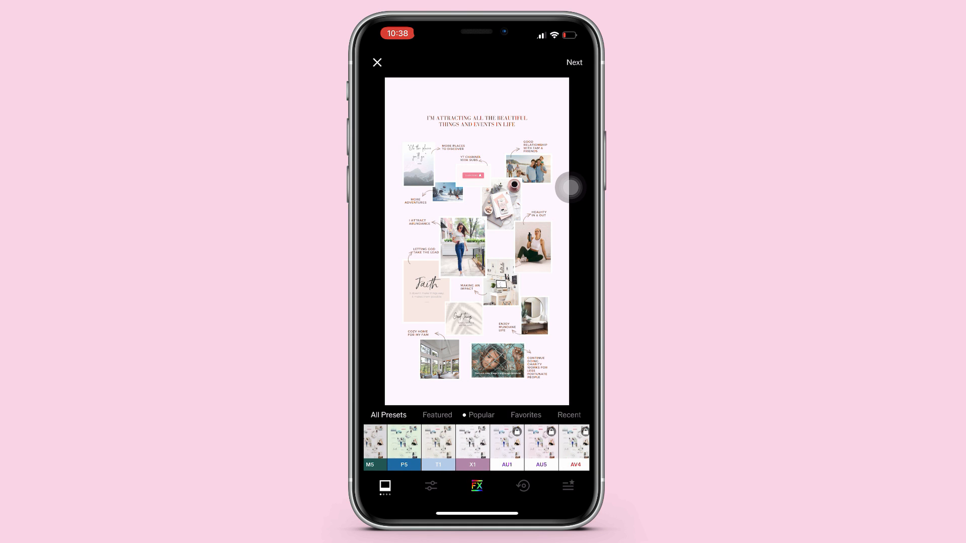
pyautogui.hscroll(-15, 476, 448)
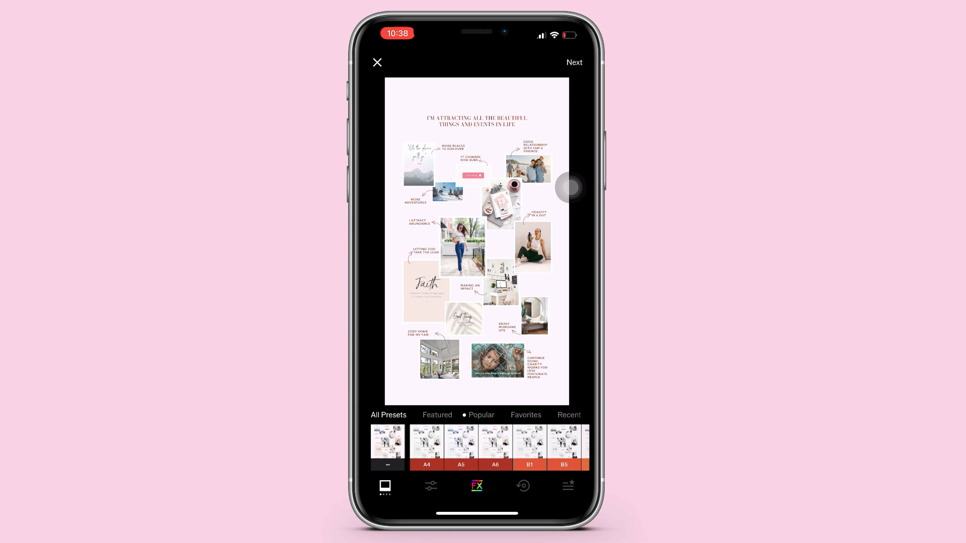
pyautogui.hscroll(2, 477, 448)
pyautogui.click(493, 448)
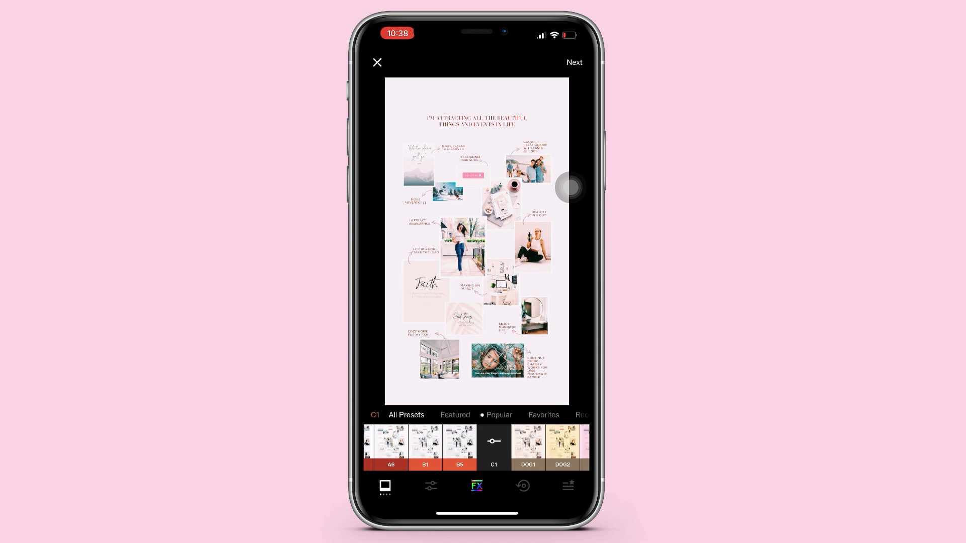
pyautogui.click(493, 448)
pyautogui.moveTo(579, 456); pyautogui.dragTo(495, 456)
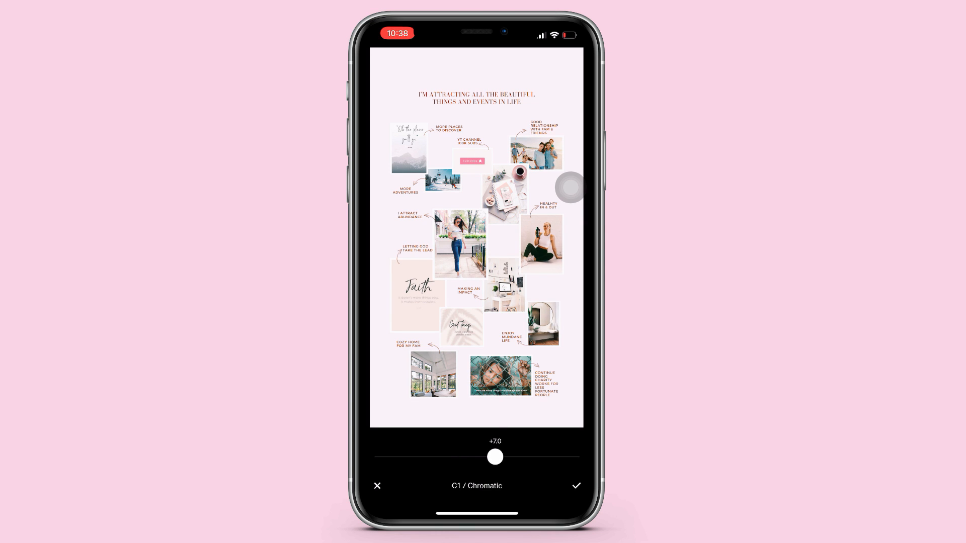
pyautogui.click(577, 486)
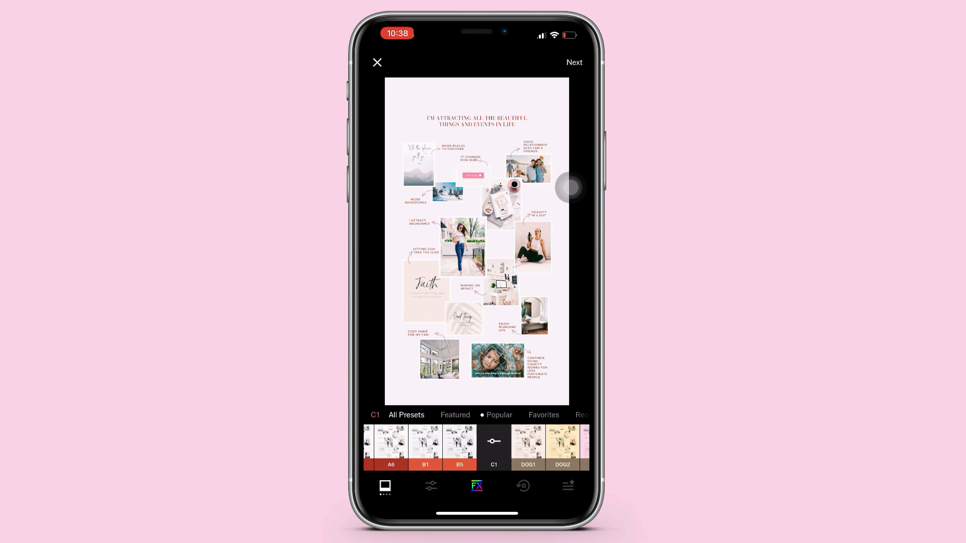
# Step: Lower the image's contrast slightly below zero
pyautogui.click(431, 486)
pyautogui.click(488, 437)
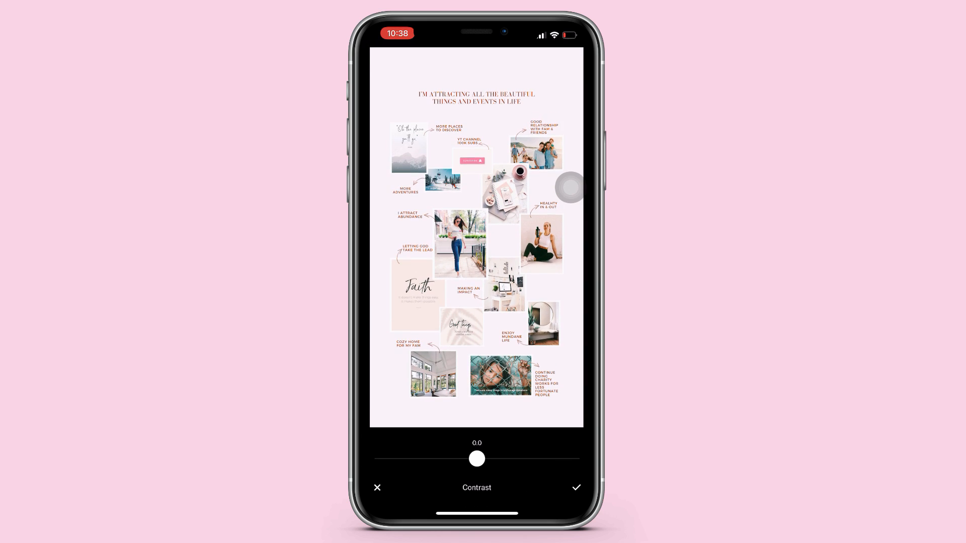
pyautogui.moveTo(477, 457); pyautogui.dragTo(456, 457)
pyautogui.click(577, 486)
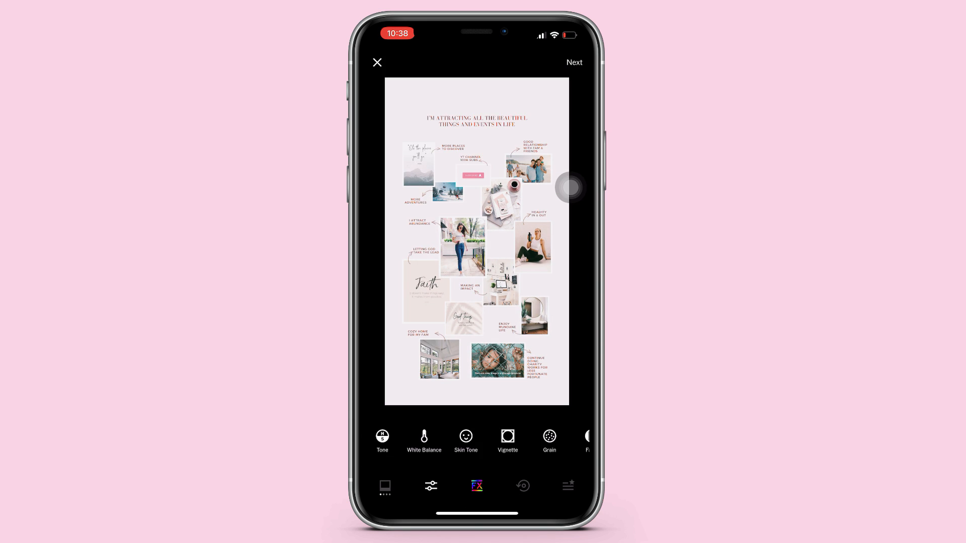
# Step: Shift the white balance tint slightly toward magenta and finish editing the image
pyautogui.click(424, 436)
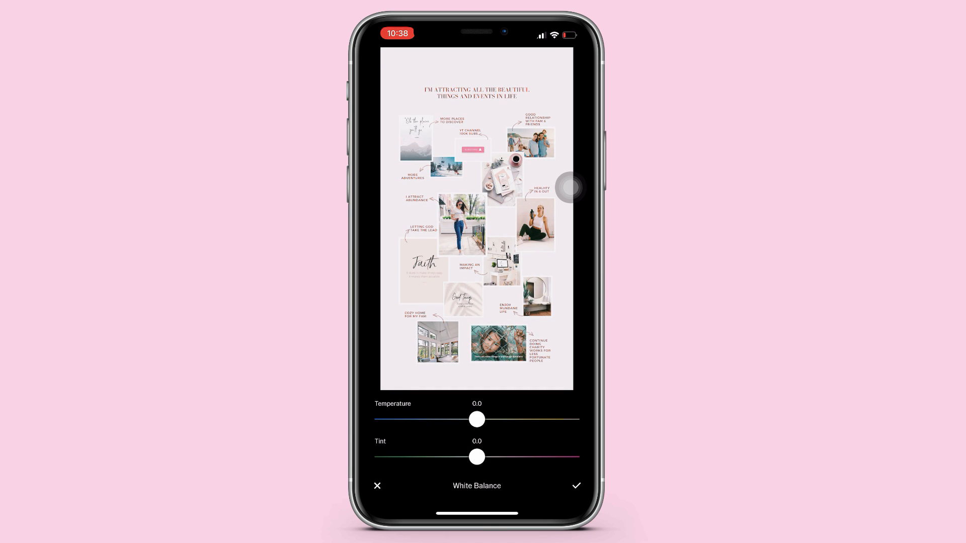
pyautogui.moveTo(477, 456); pyautogui.dragTo(502, 457)
pyautogui.click(576, 486)
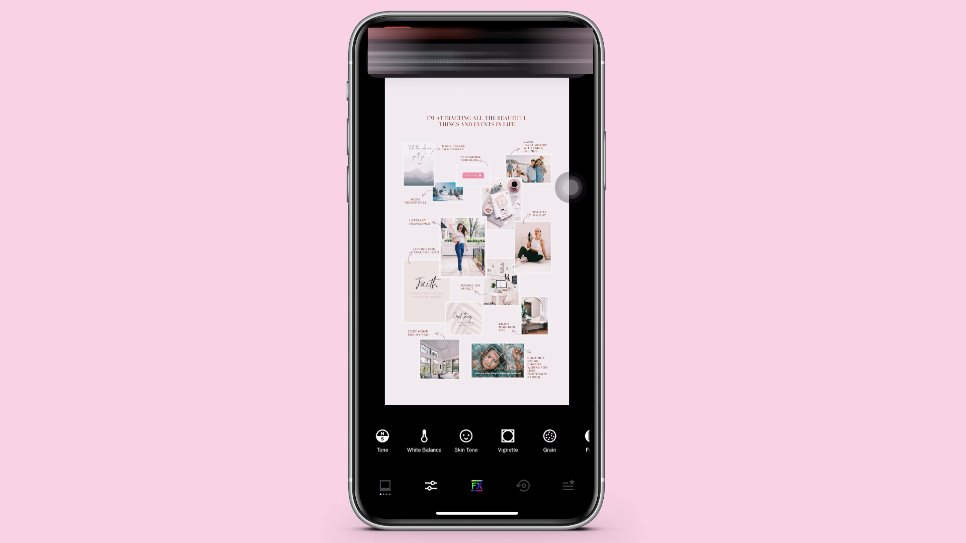
pyautogui.click(574, 62)
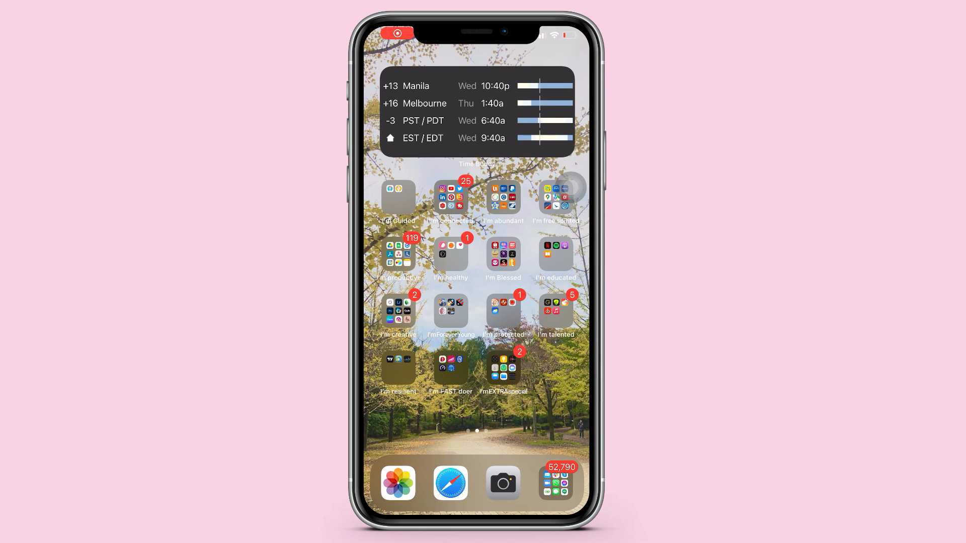
# Step: Switch to Photos, open the vision board image and compare the original with the VSCO-edited version
pyautogui.click(399, 483)
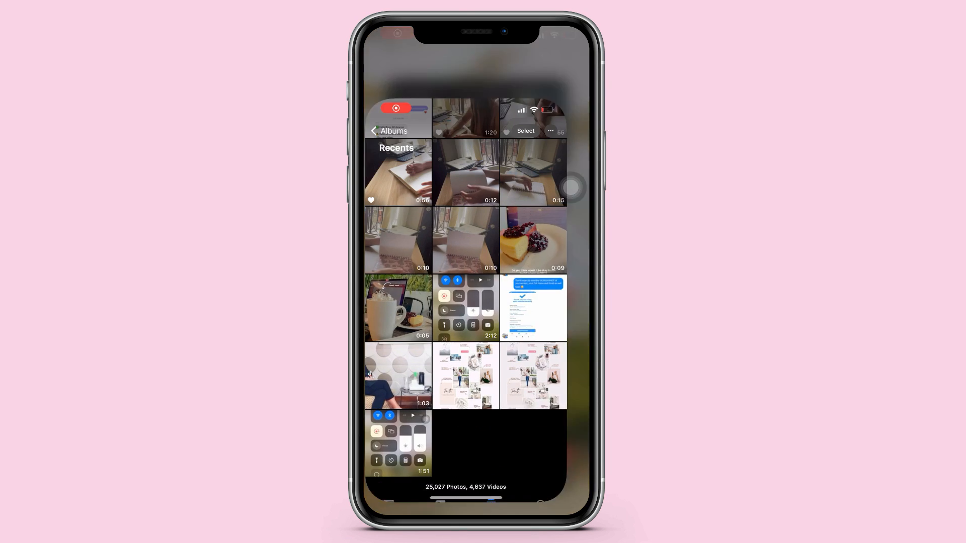
pyautogui.click(552, 337)
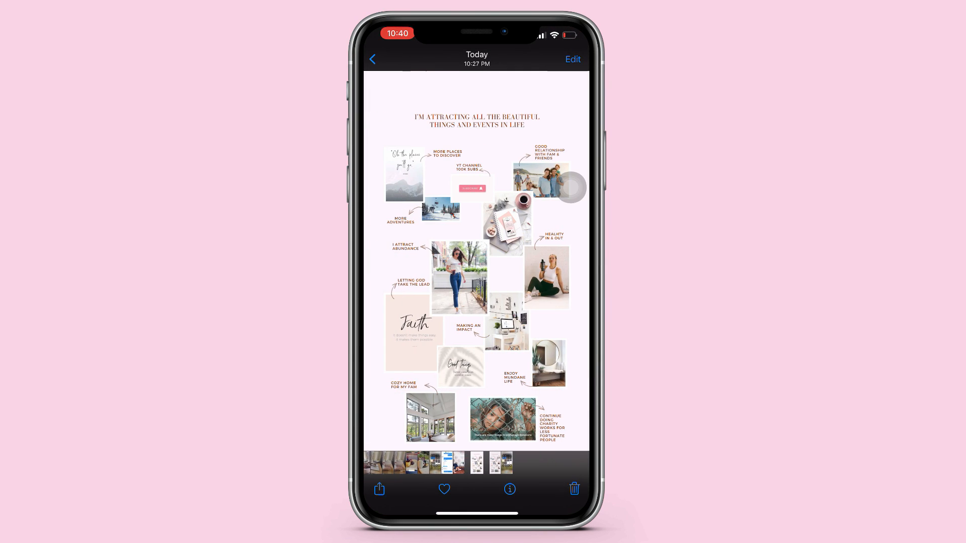
pyautogui.moveTo(570, 187); pyautogui.dragTo(570, 97)
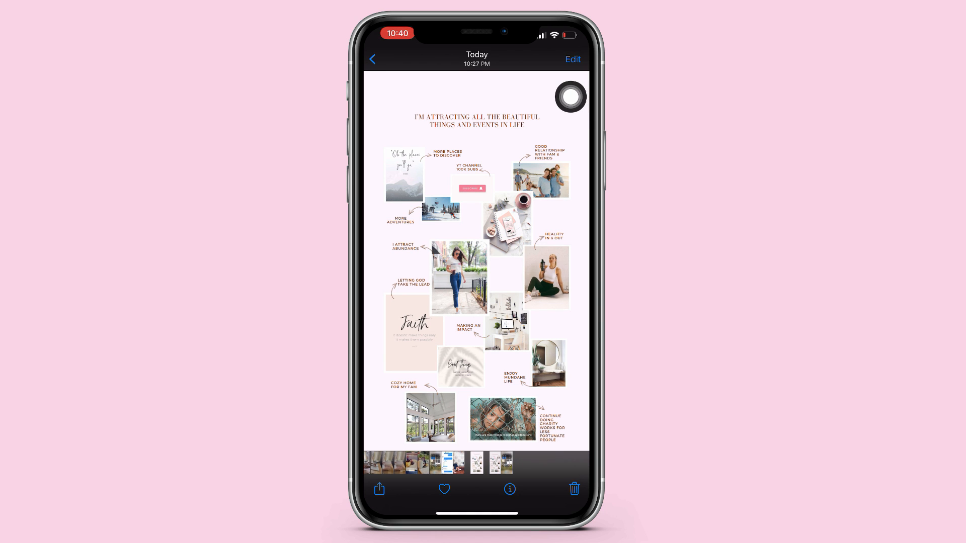
pyautogui.moveTo(543, 302); pyautogui.dragTo(433, 302)
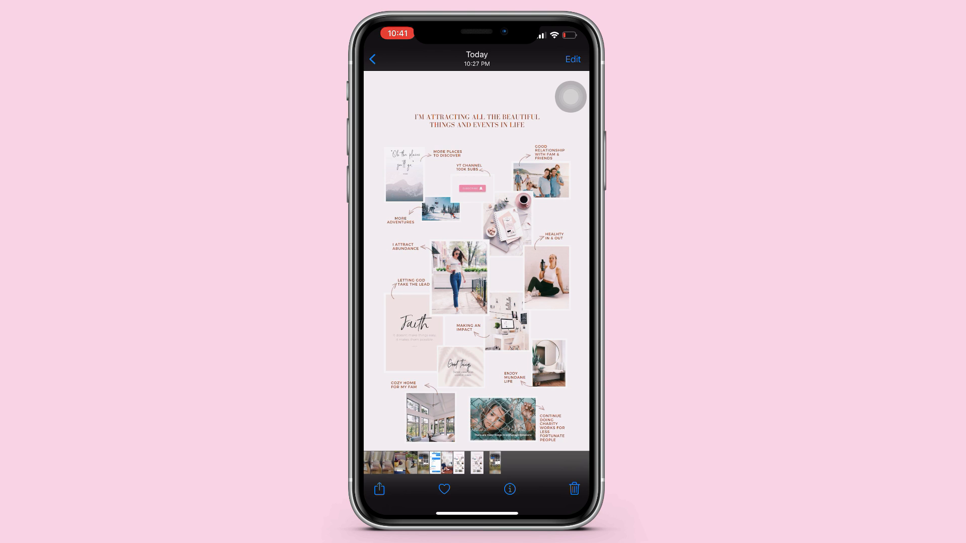
pyautogui.moveTo(543, 302); pyautogui.dragTo(433, 301)
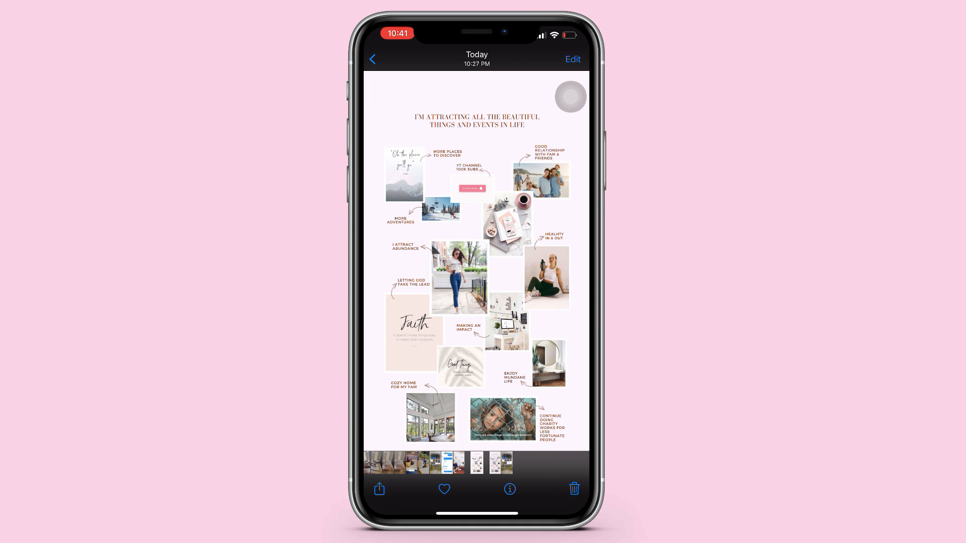
pyautogui.moveTo(544, 302); pyautogui.dragTo(433, 302)
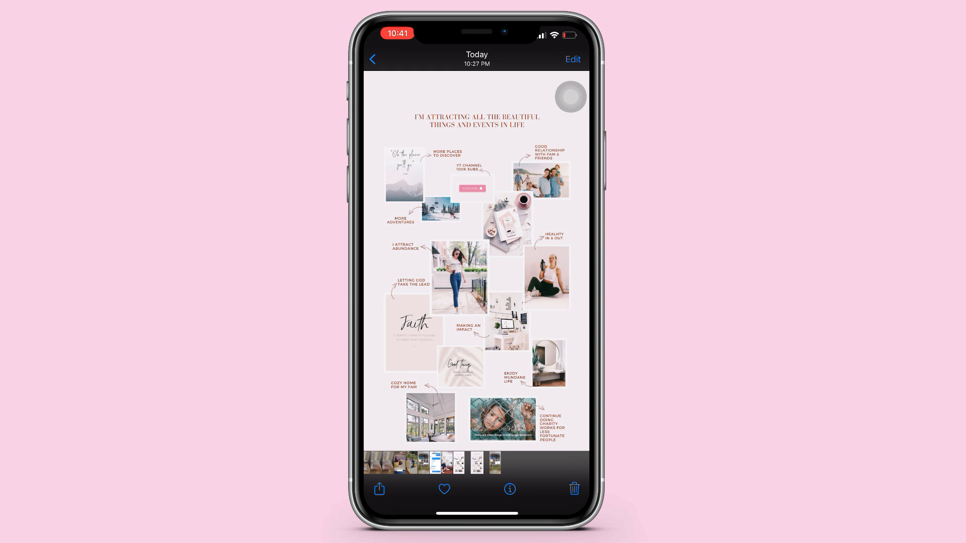
# Step: Set the edited vision board image as the phone's lock screen wallpaper
pyautogui.click(380, 489)
pyautogui.click(477, 343)
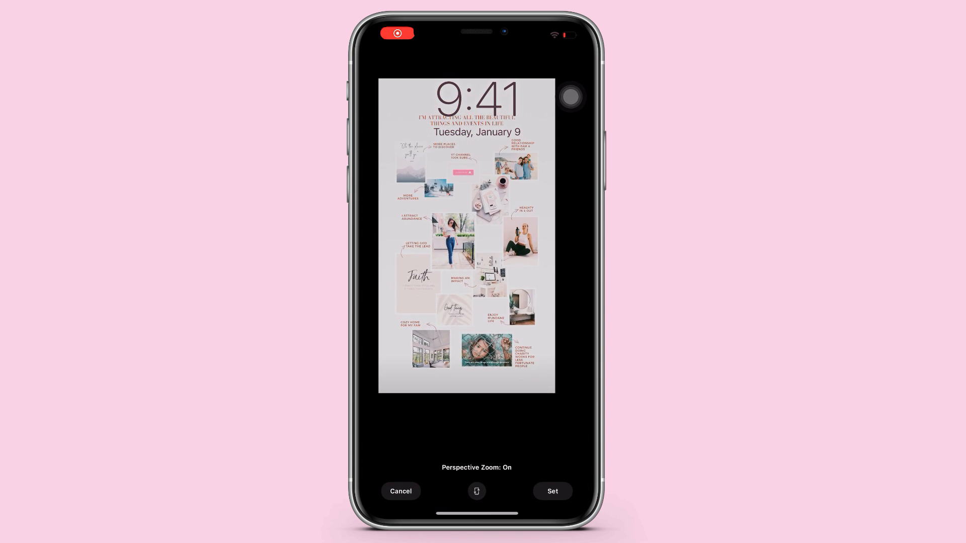
pyautogui.click(552, 491)
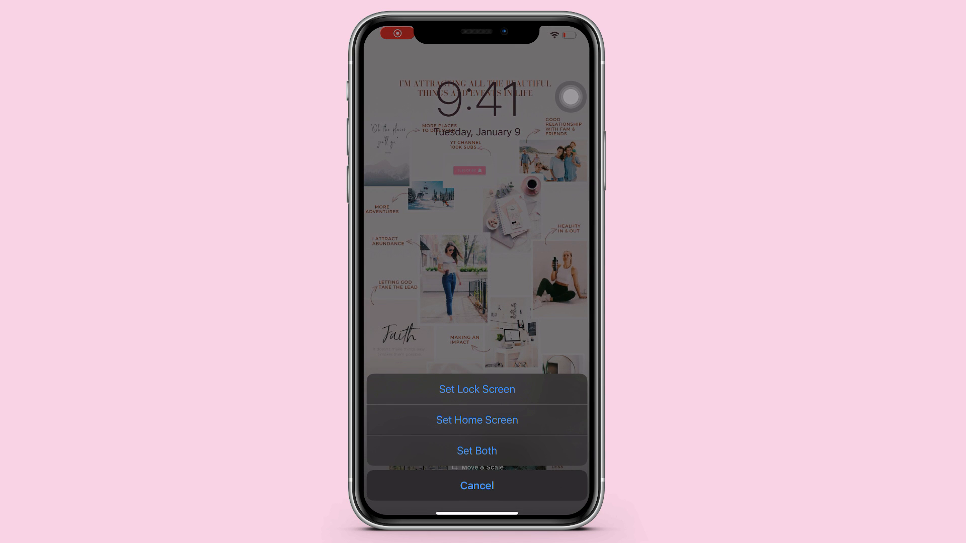
pyautogui.click(476, 389)
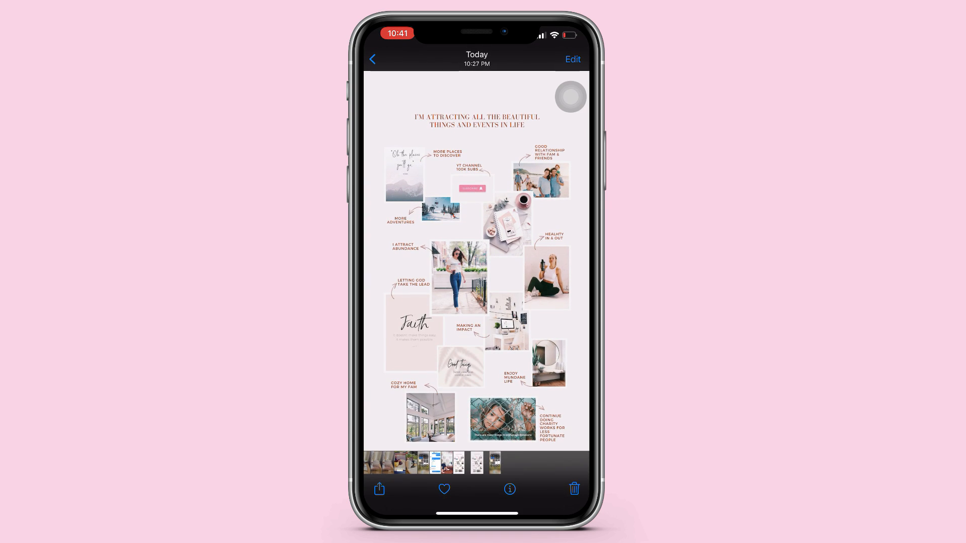